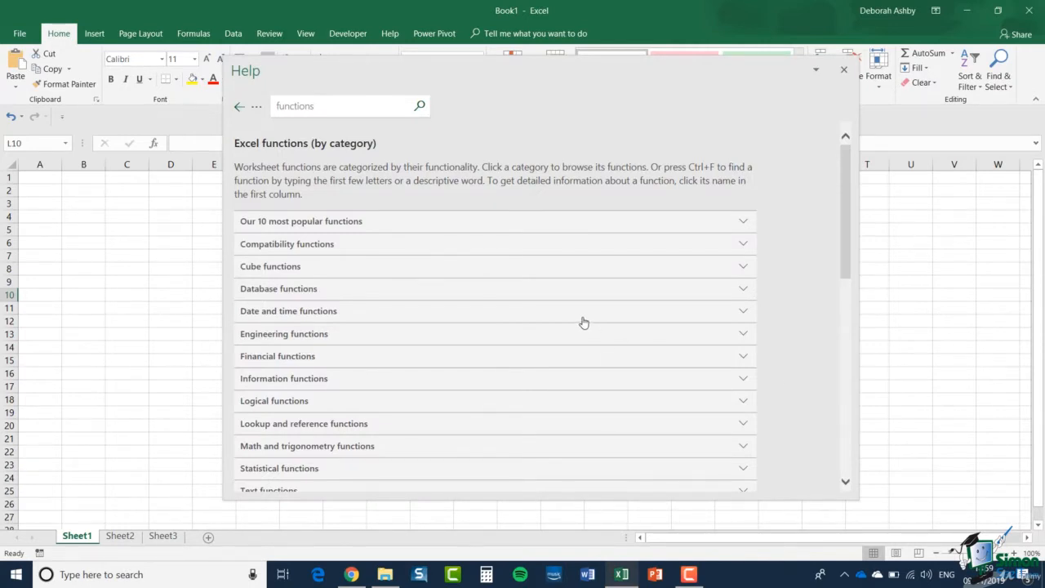
Step: Expand the Logical functions category in the function help and review its listed functions
scroll(617, 354, down, 3)
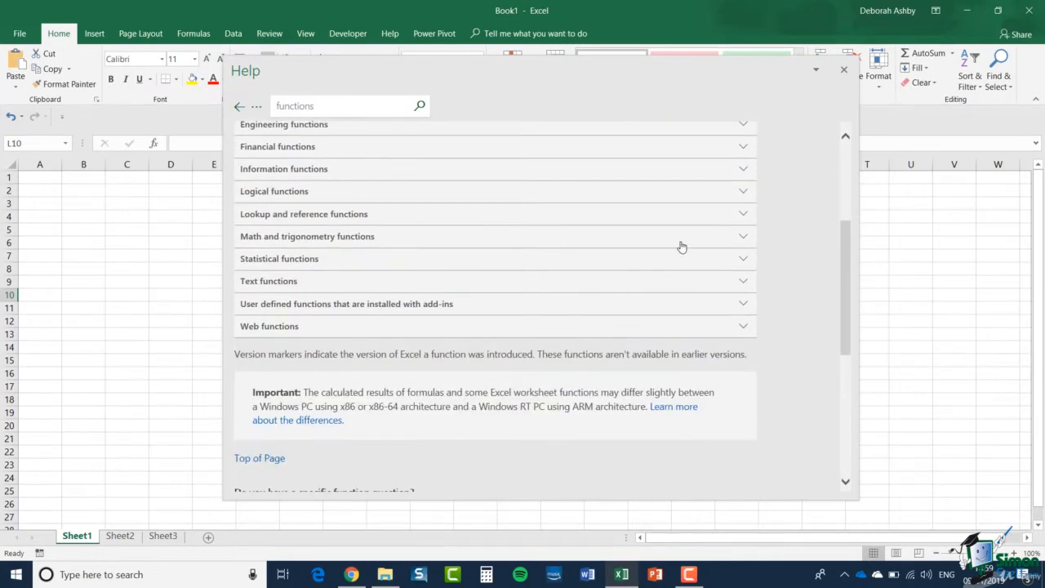
click(744, 192)
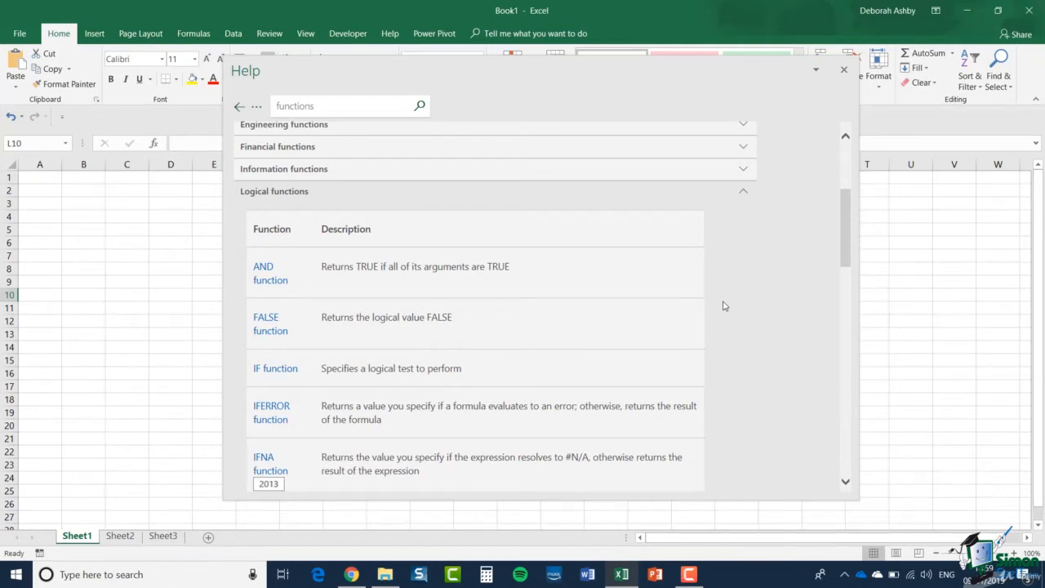
scroll(723, 304, down, 5)
scroll(722, 306, down, 1)
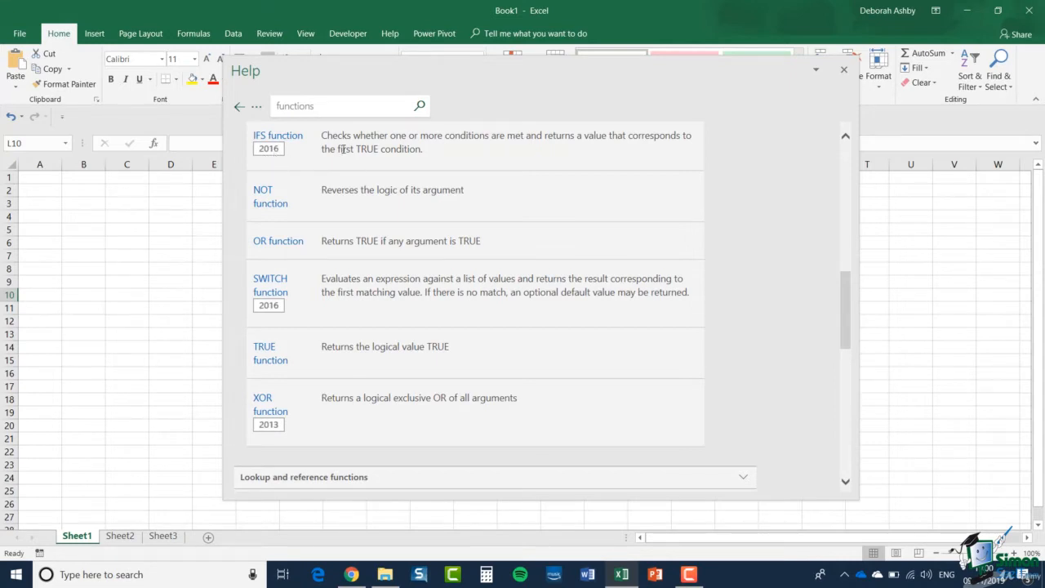
Step: Open the IFS function help article and read its syntax, examples and remarks
click(288, 140)
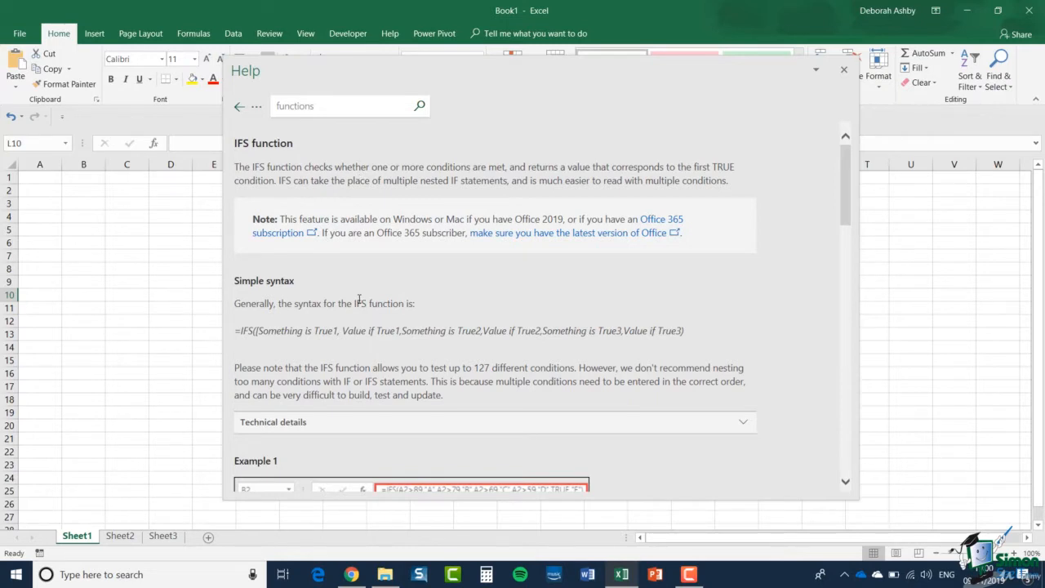
scroll(388, 301, down, 2)
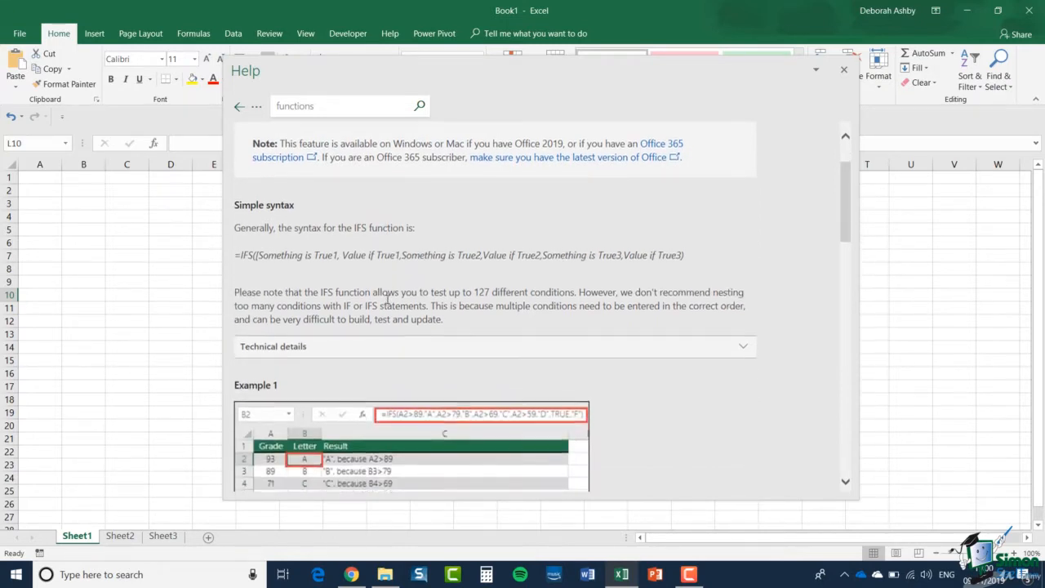
scroll(388, 300, up, 1)
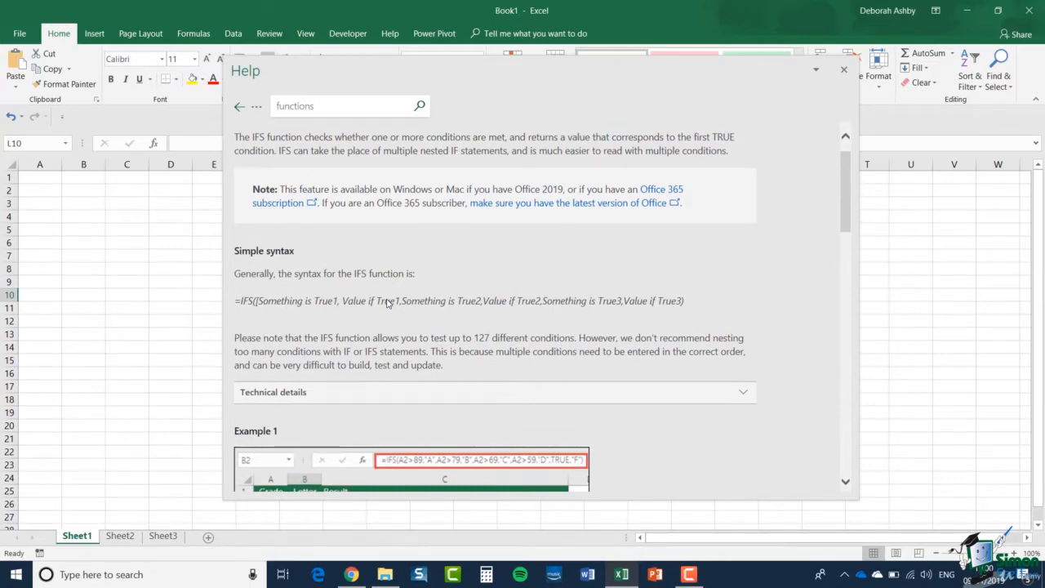
scroll(388, 303, down, 5)
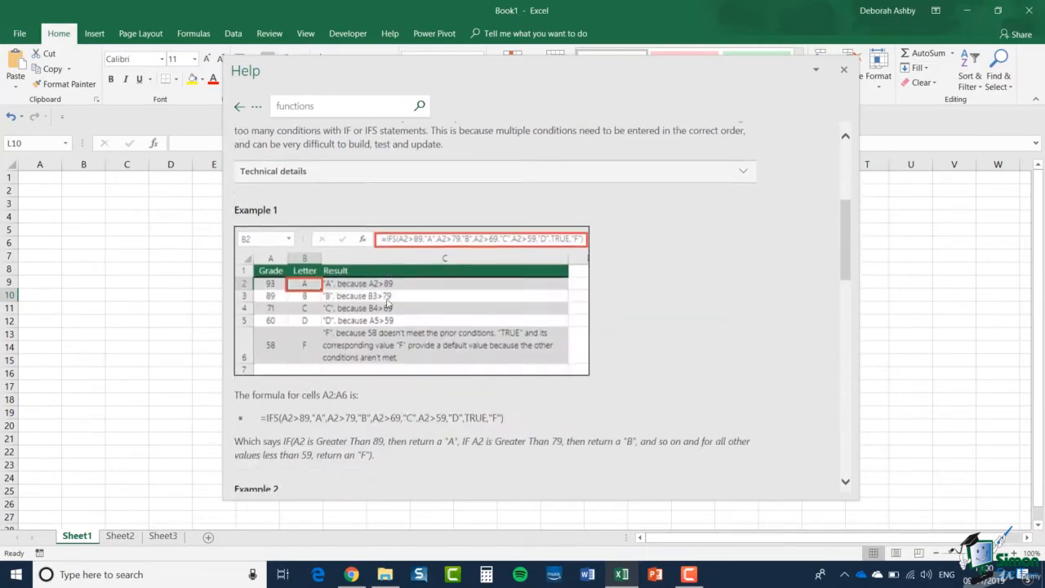
scroll(388, 302, up, 1)
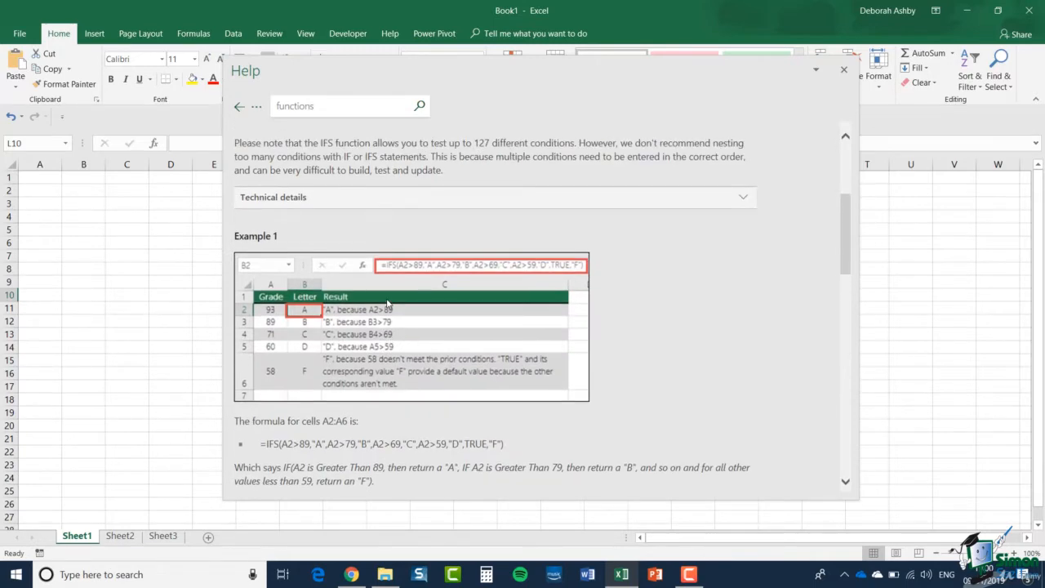
scroll(388, 303, down, 14)
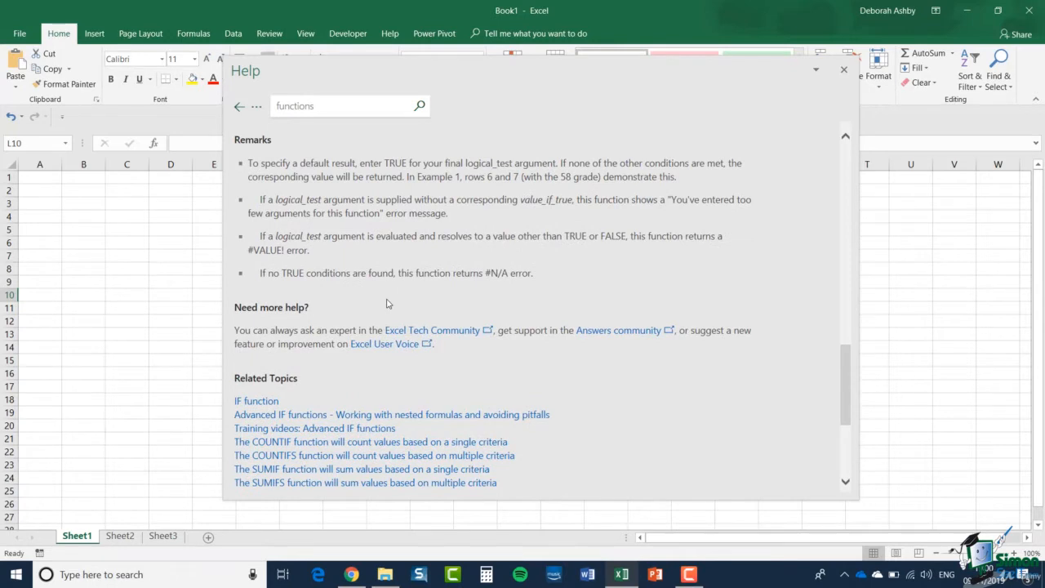
scroll(388, 304, up, 3)
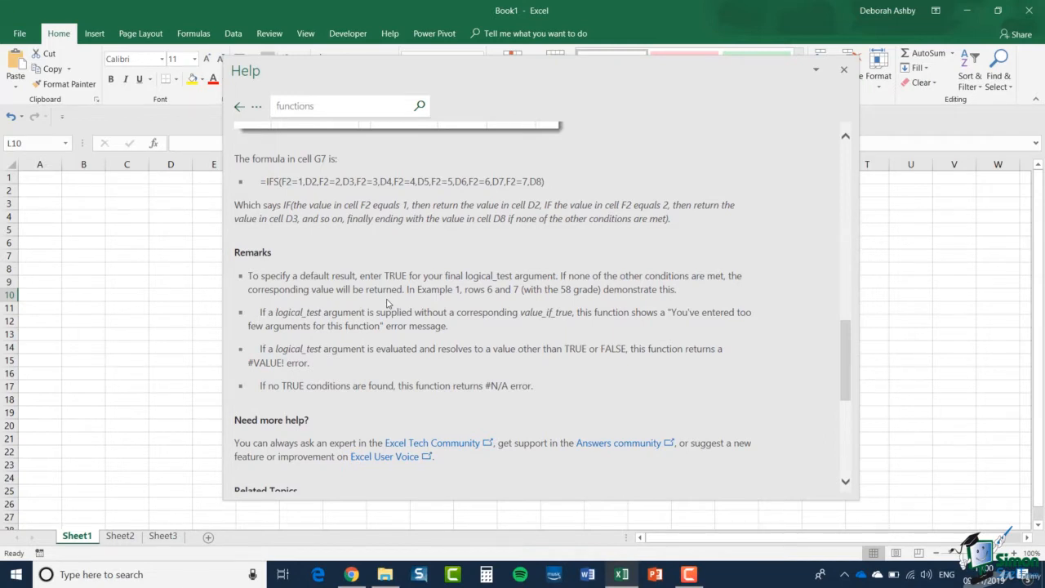
scroll(388, 304, up, 12)
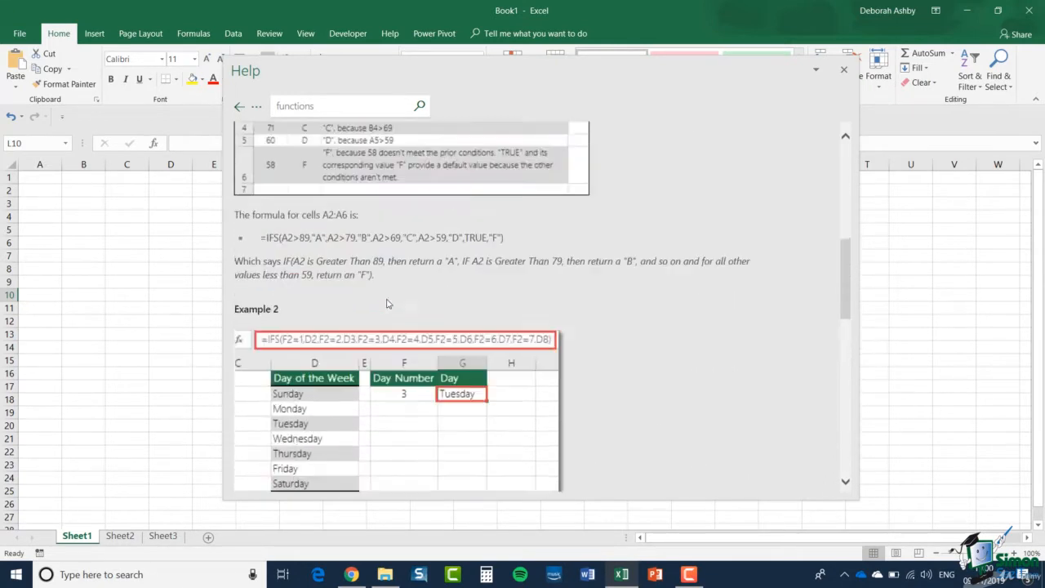
scroll(388, 304, up, 5)
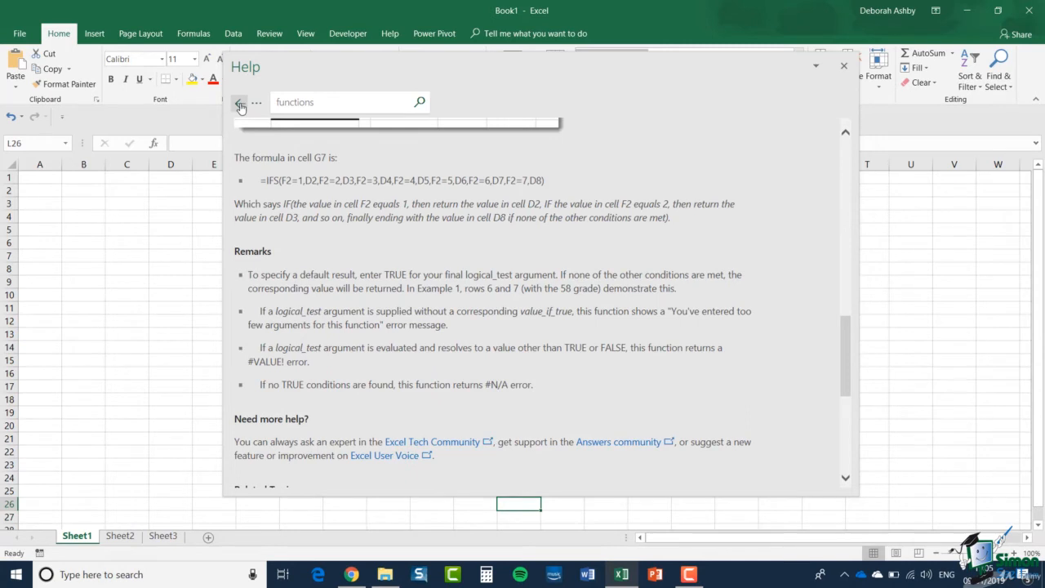
Step: Return to the functions-by-category article and open the alphabetical list of Excel functions
click(240, 105)
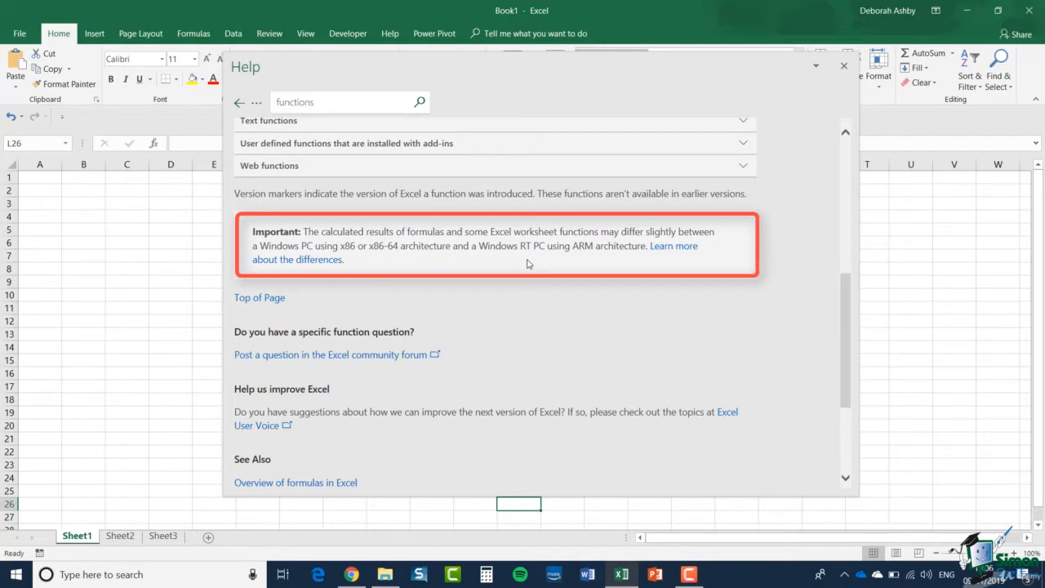
scroll(681, 413, down, 3)
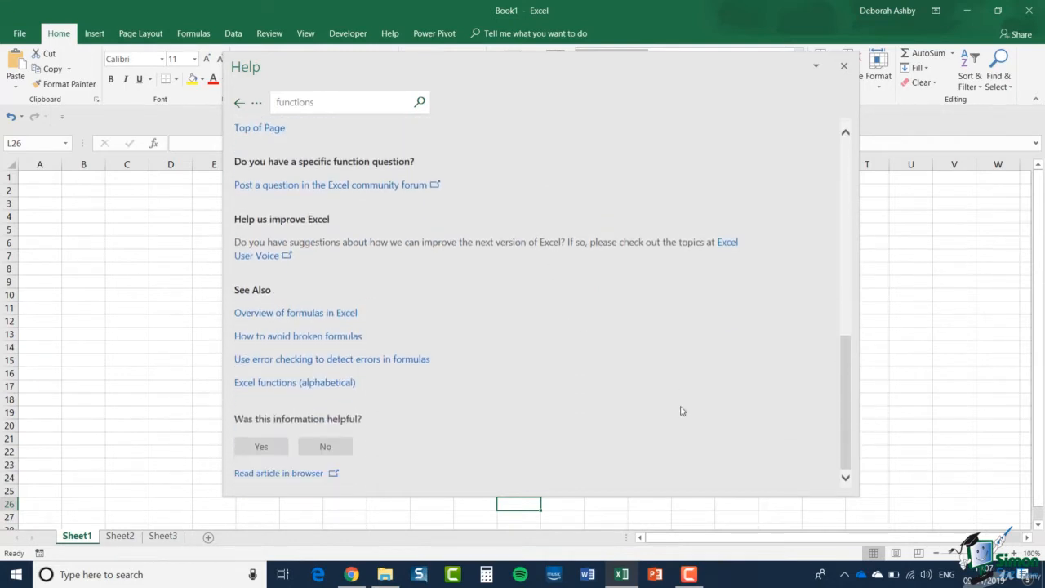
click(284, 390)
scroll(623, 275, down, 3)
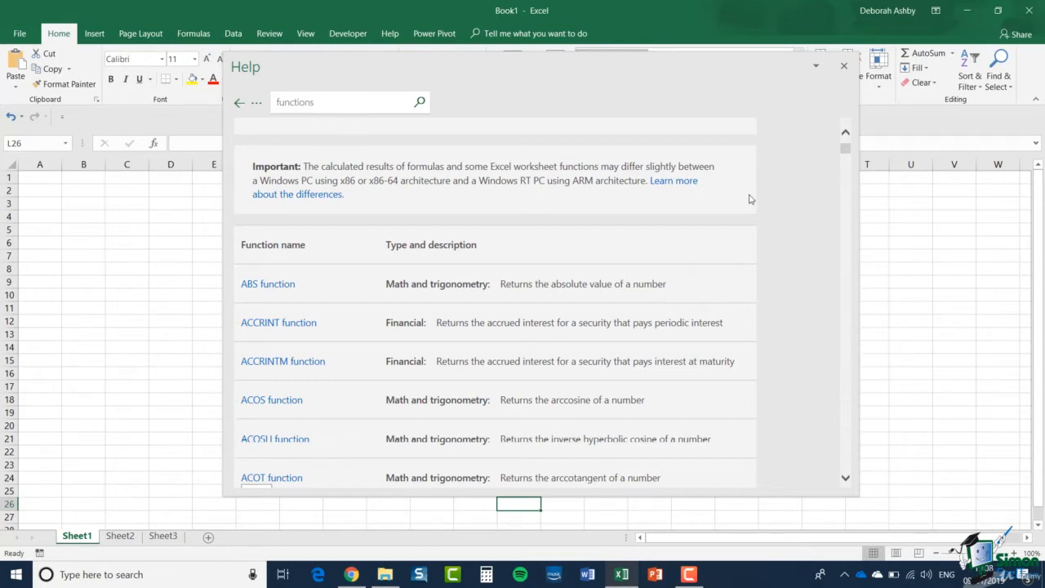
Step: Close the help and switch to Sheet2
click(845, 68)
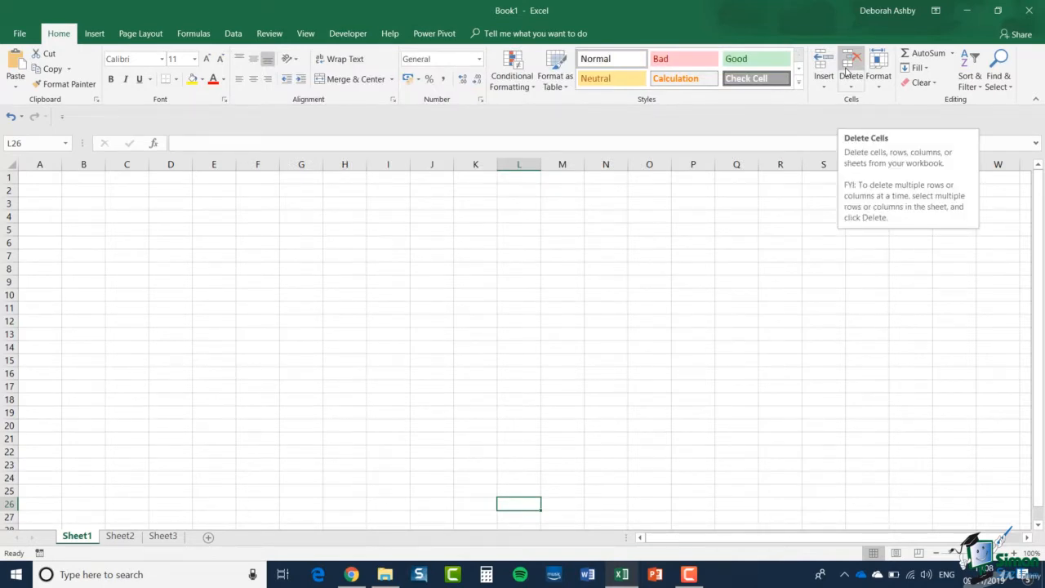
click(119, 537)
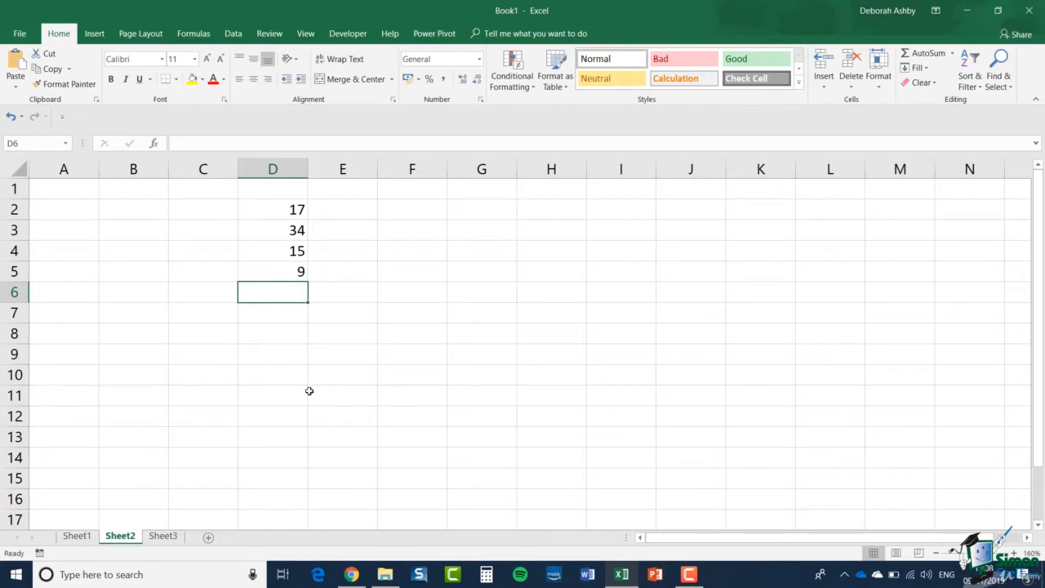
click(468, 361)
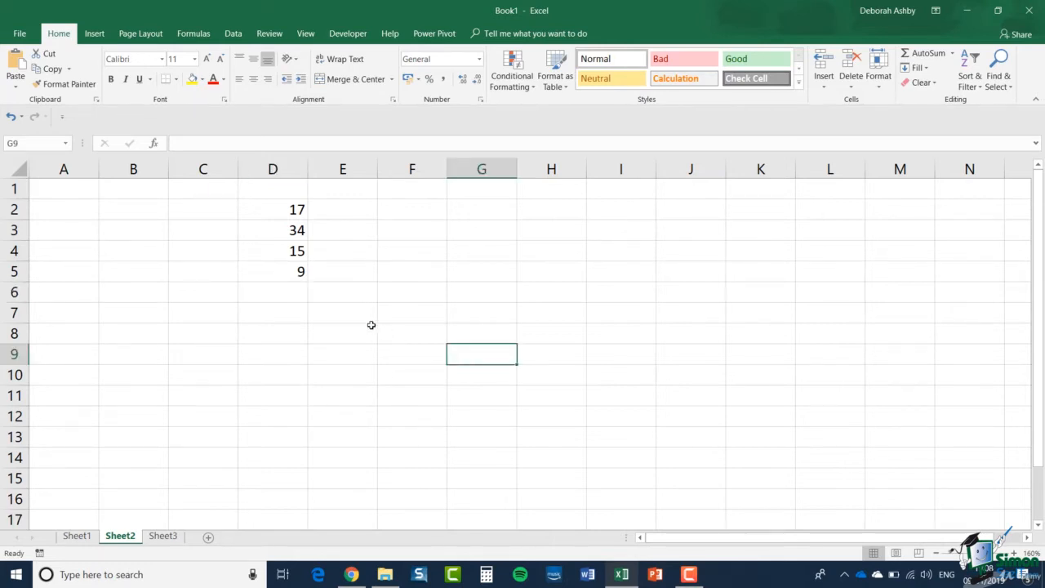
Step: Enter the formula =SUM(5,8,10) in cell D6, below the column of numbers
click(289, 297)
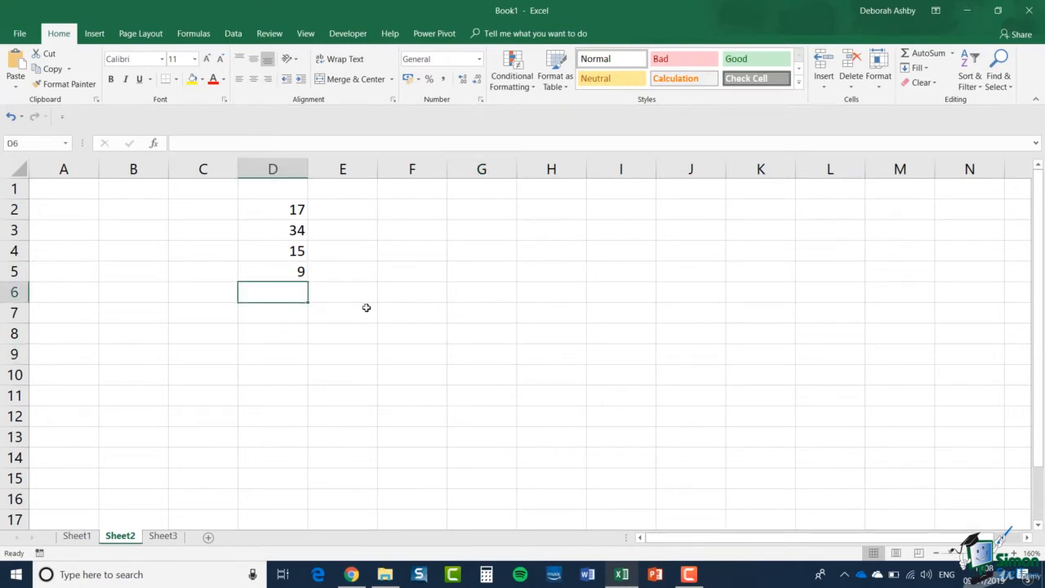
text(=)
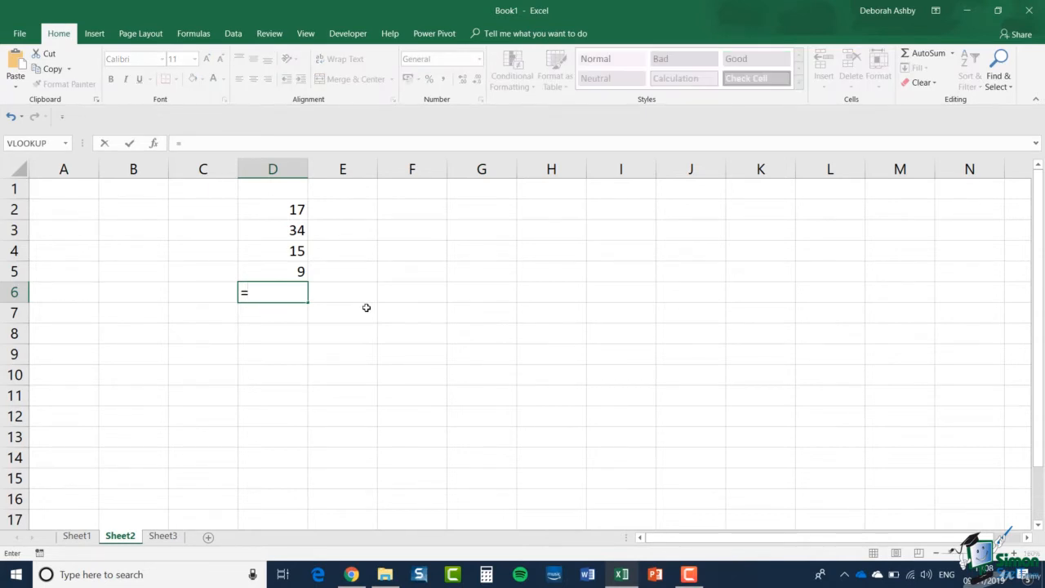
text(S)
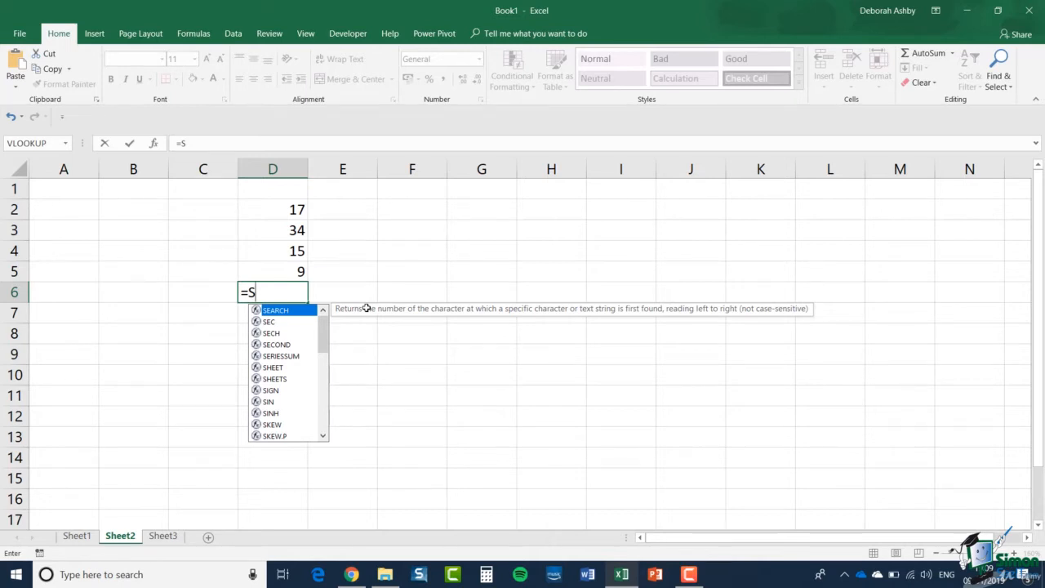
text(U)
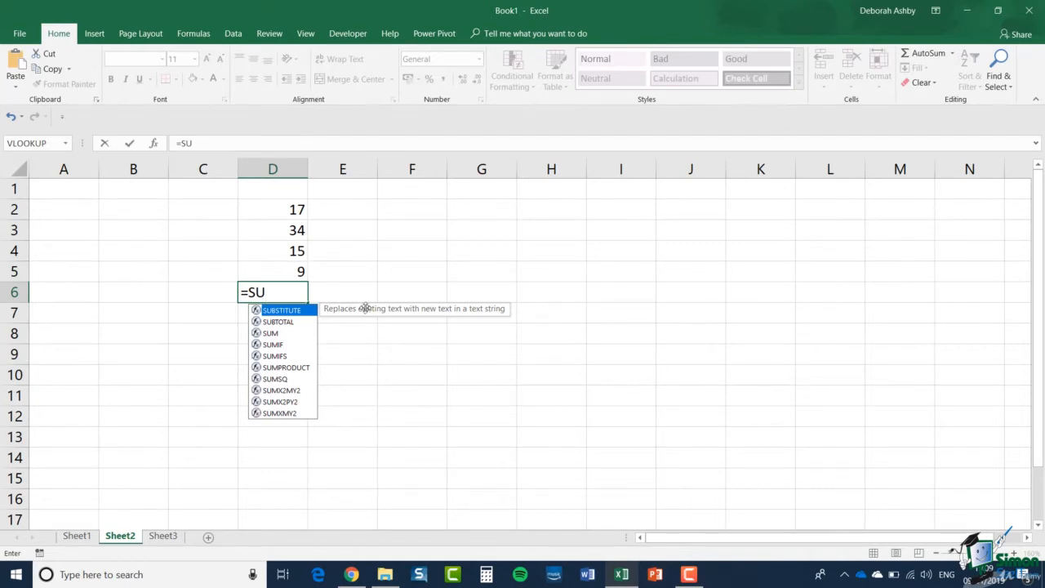
double_click(269, 333)
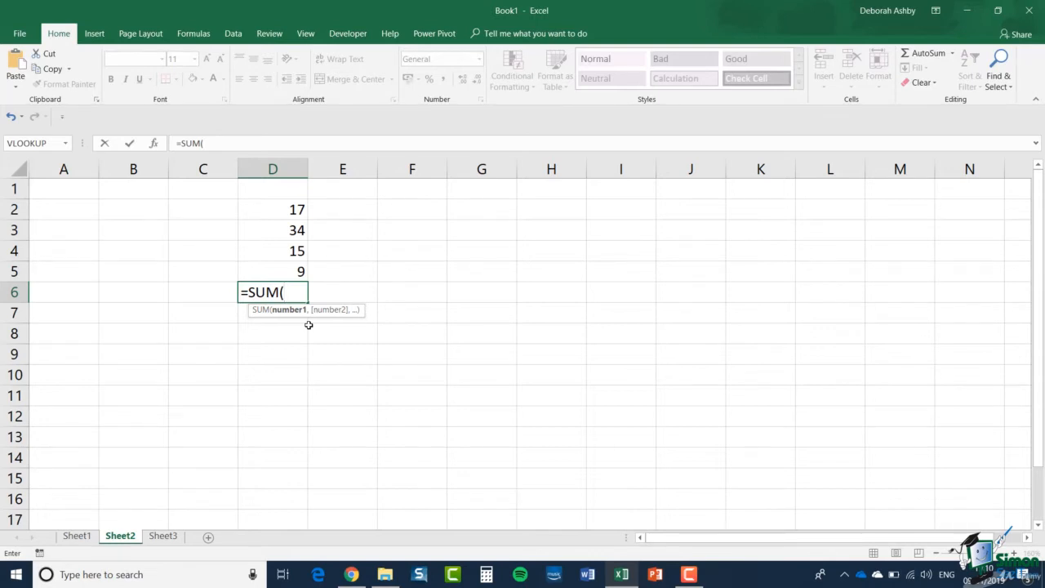
text(5,)
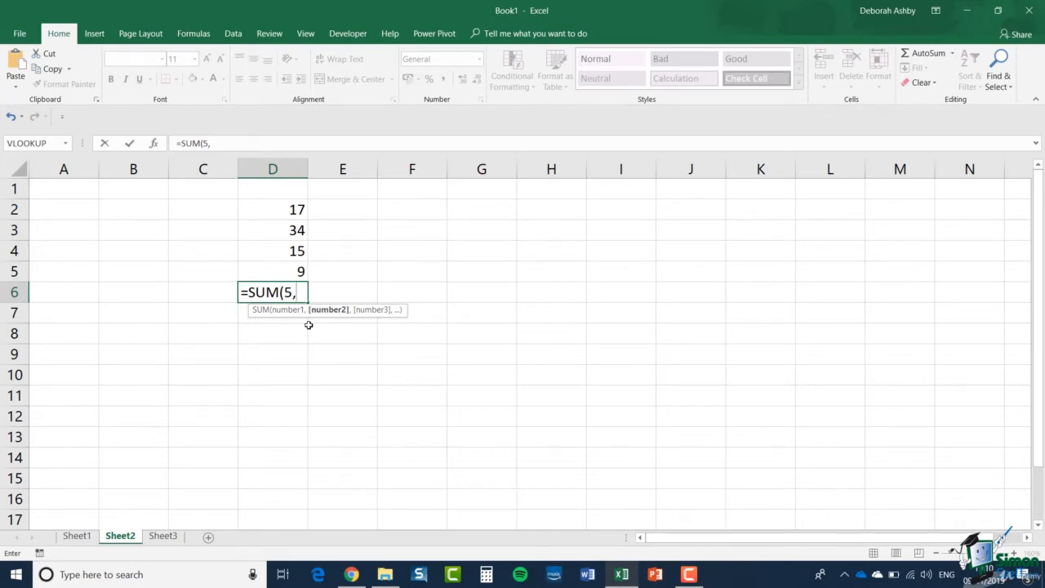
text(8,)
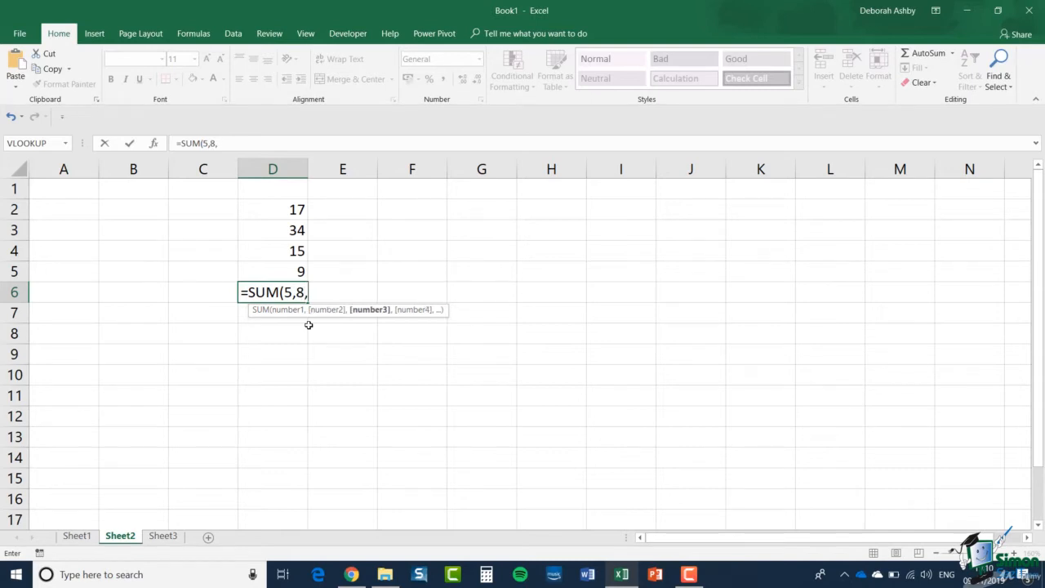
text(10)
text())
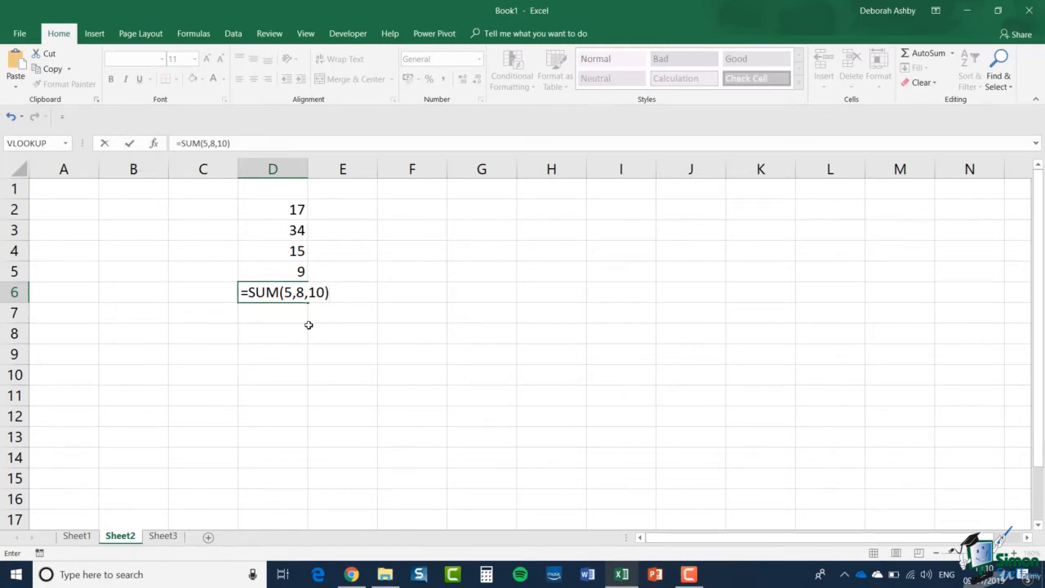
key(Return)
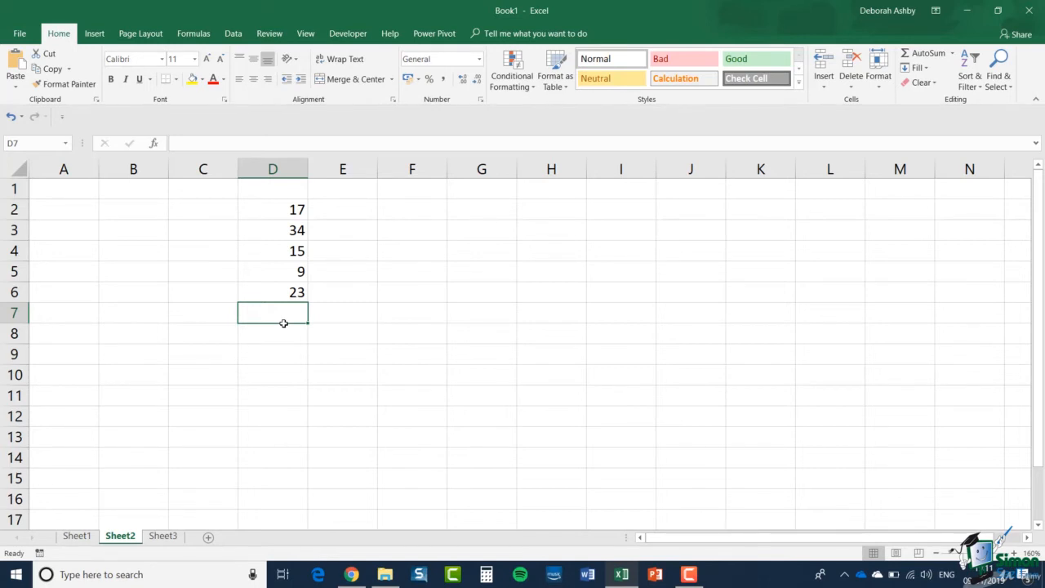
Step: Replace the formula in D6 with =SUM(D2,D3,D4,D5), giving each cell above as a separate argument
click(283, 293)
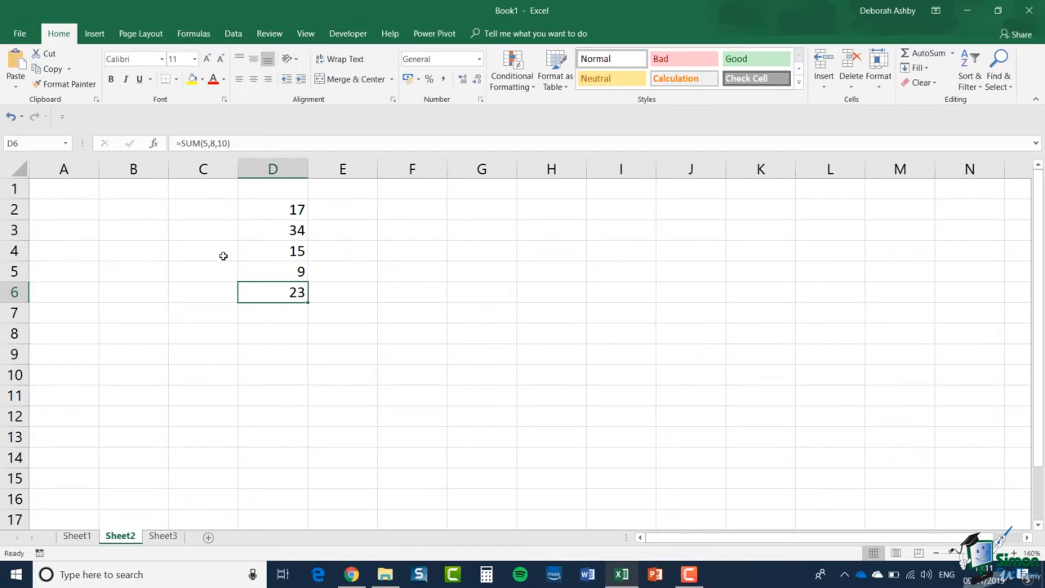
key(Delete)
text(=SUM)
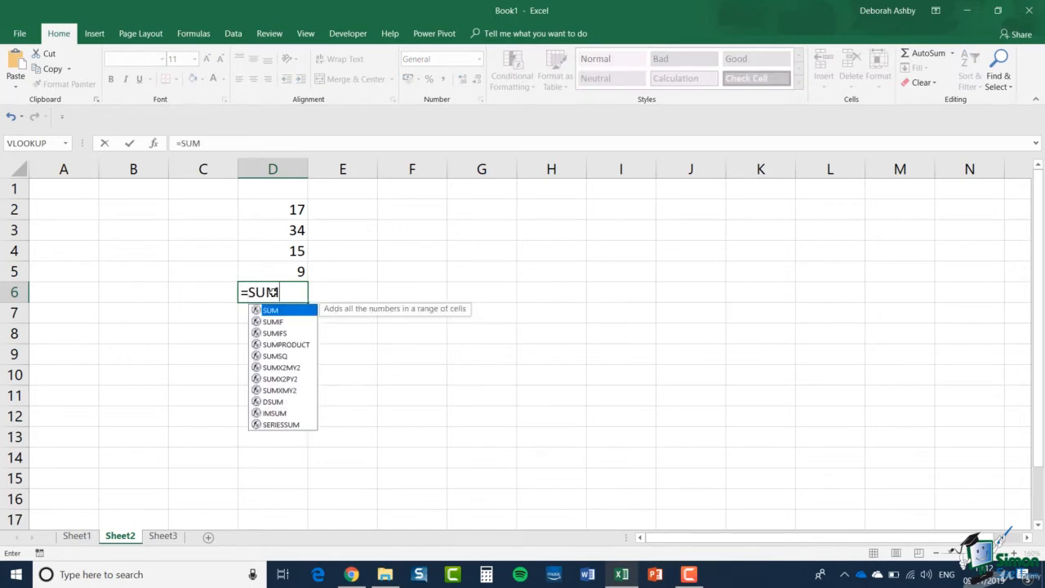
text(()
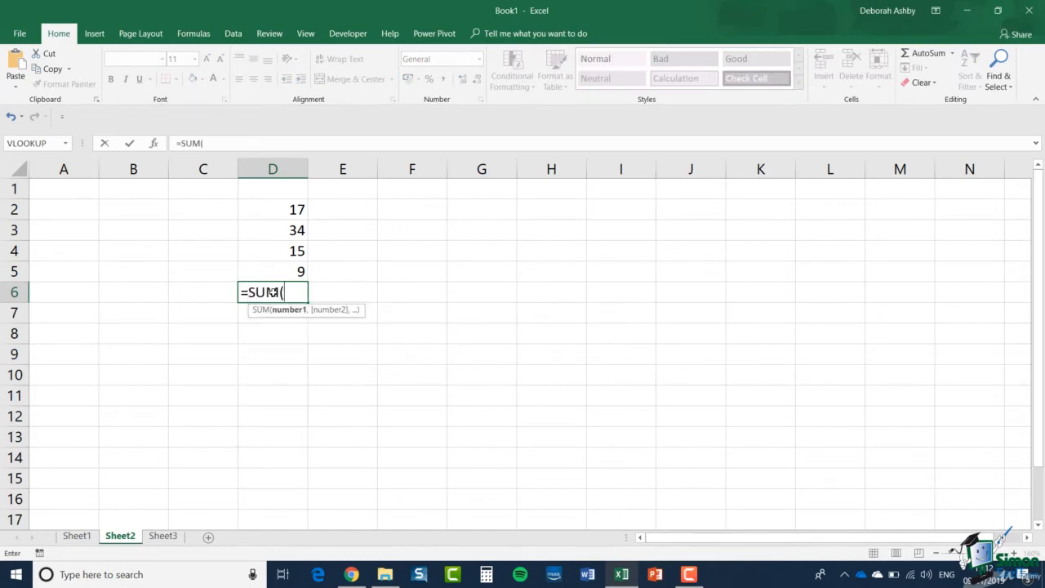
click(273, 212)
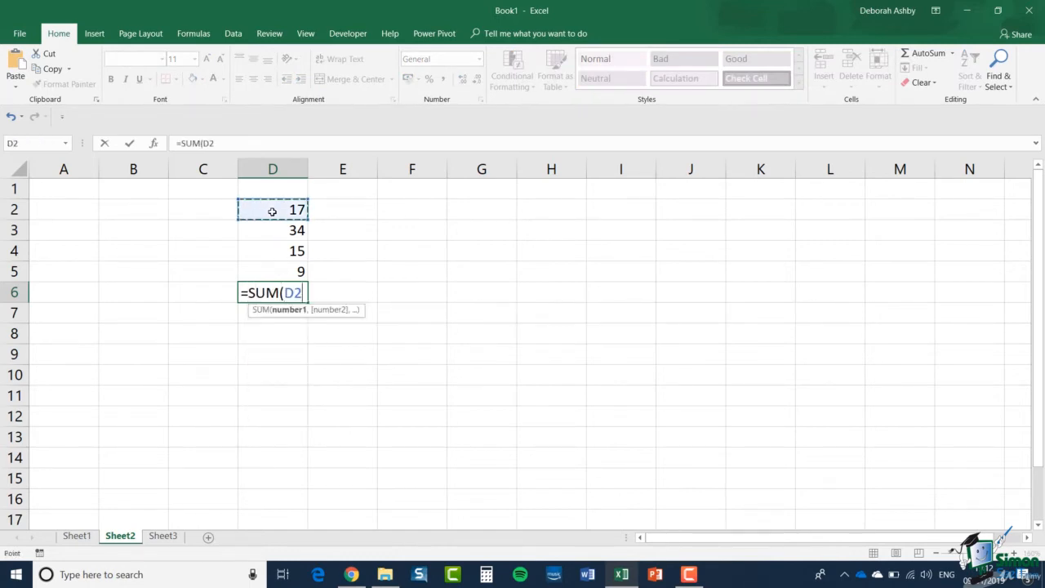
text(,)
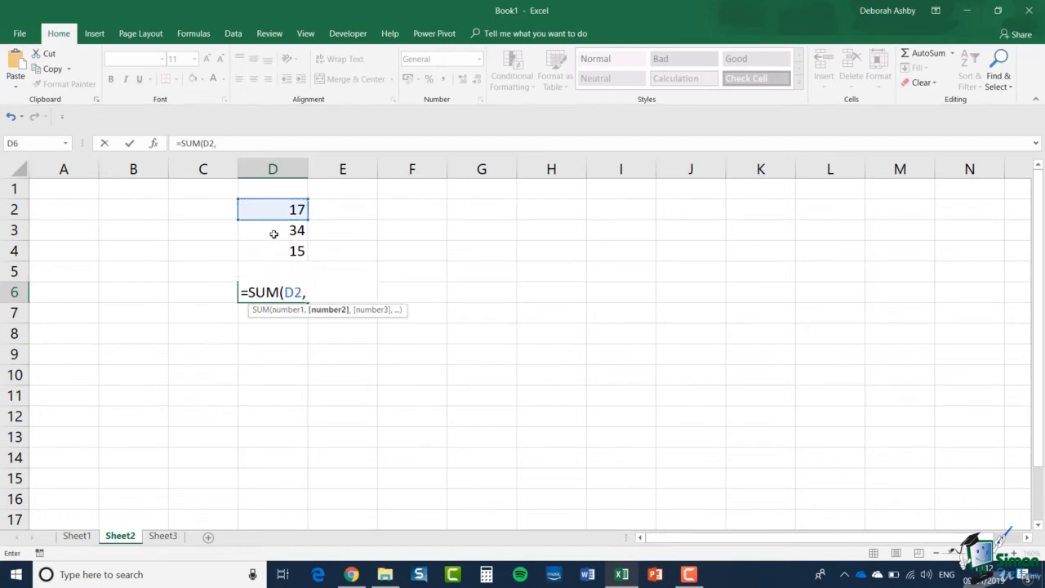
click(274, 234)
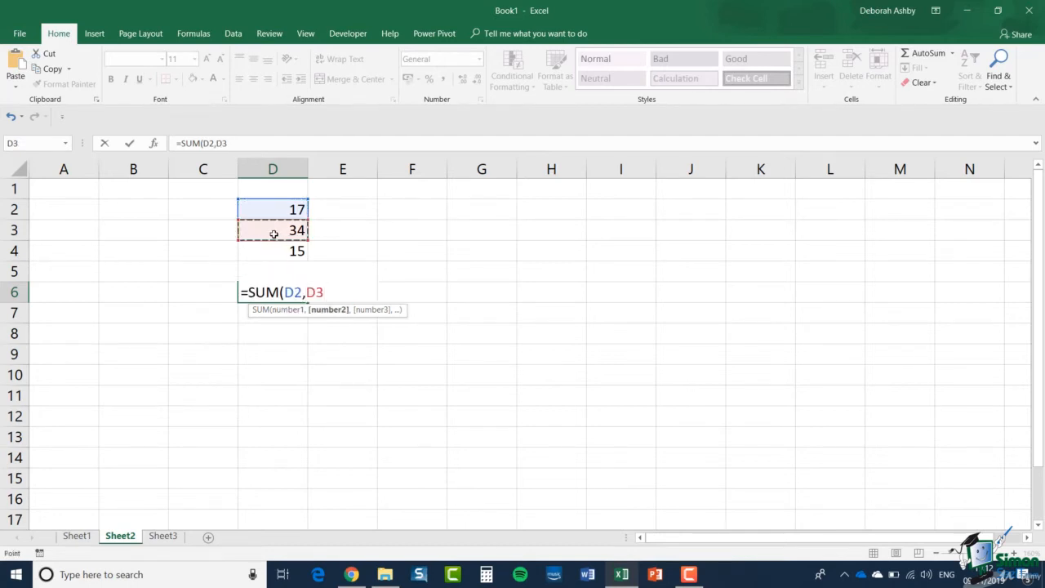
text(,)
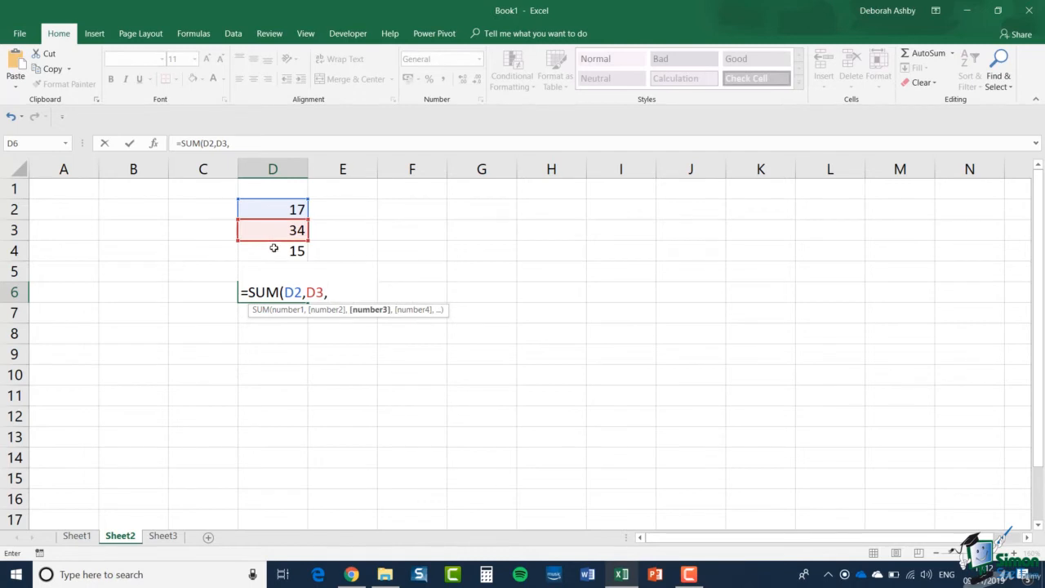
click(273, 249)
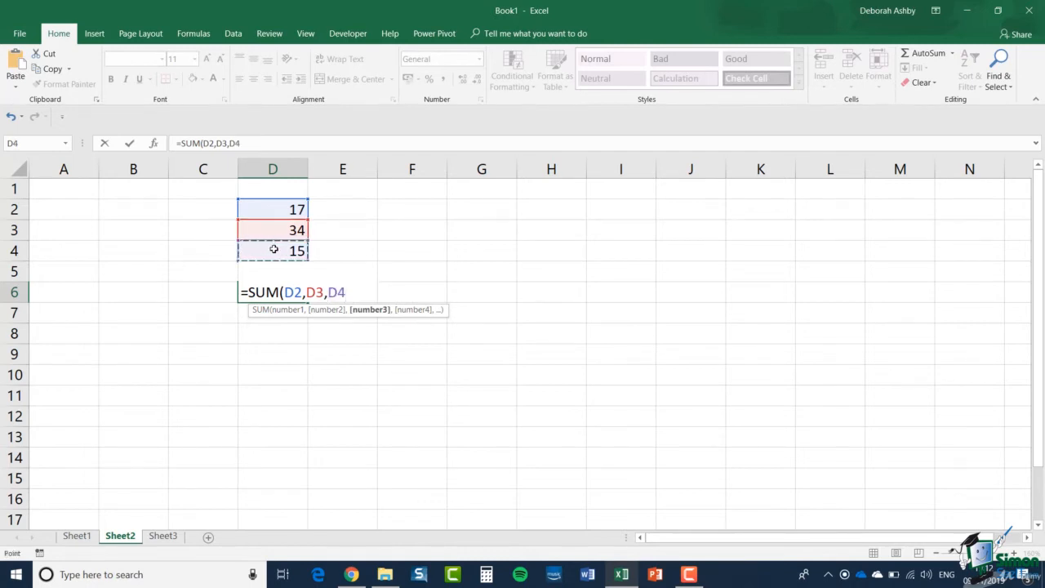
text(,)
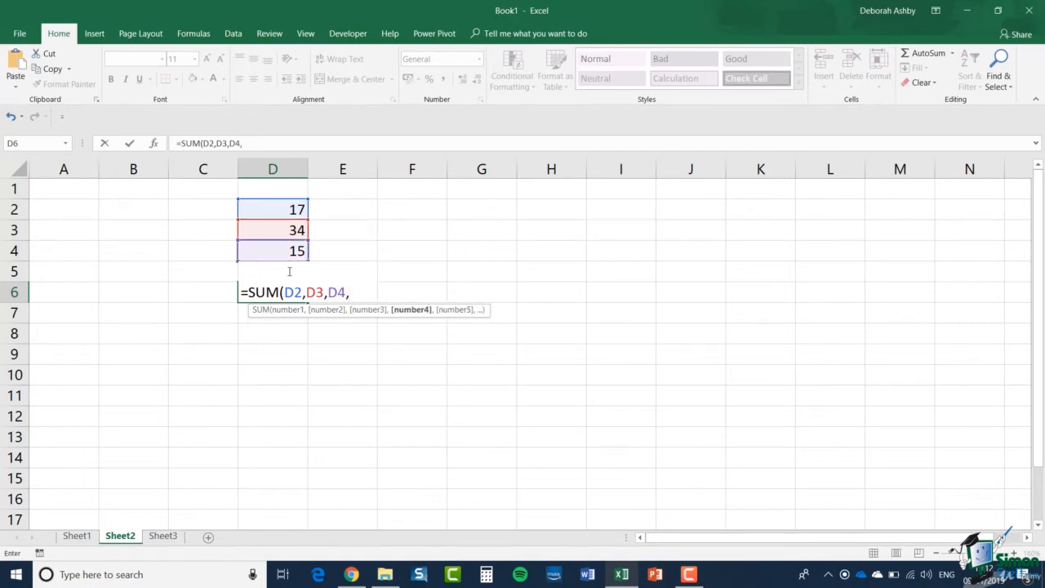
key(Down)
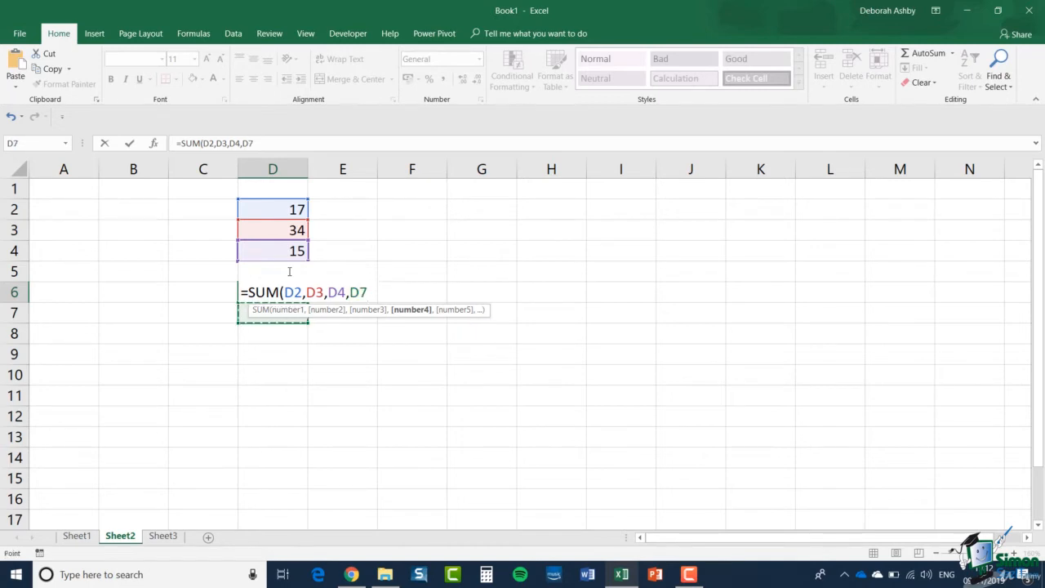
key(Up)
key(Up)
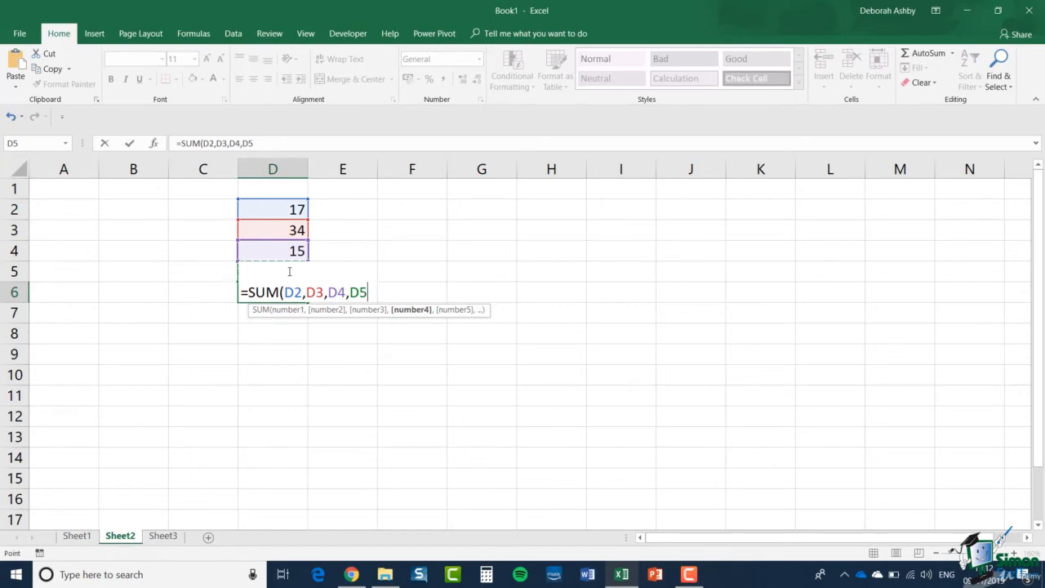
text())
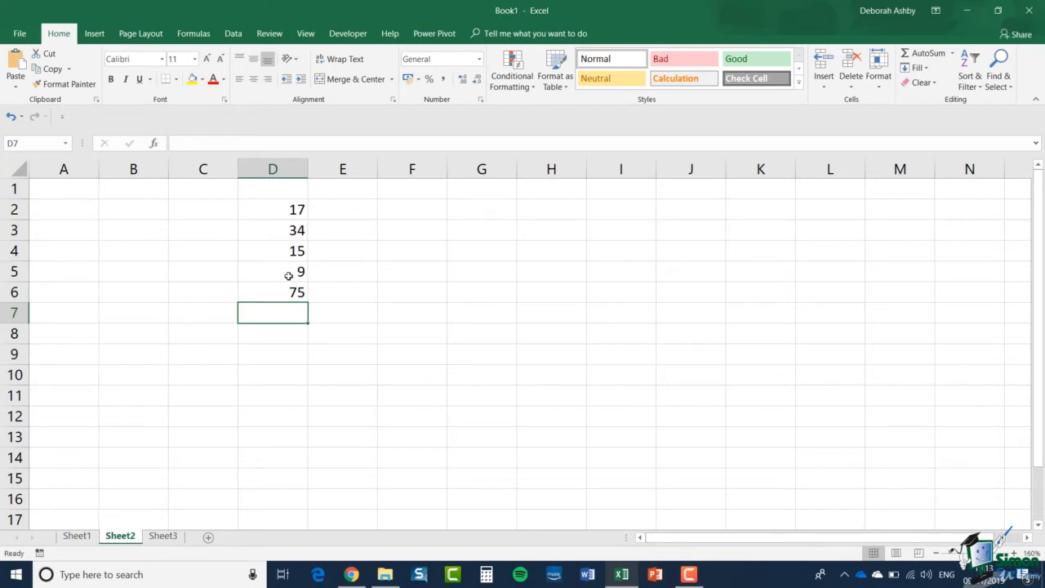
Step: Rewrite the formula in D6 to sum the numbers above as one range, =SUM(D2:D5)
double_click(284, 292)
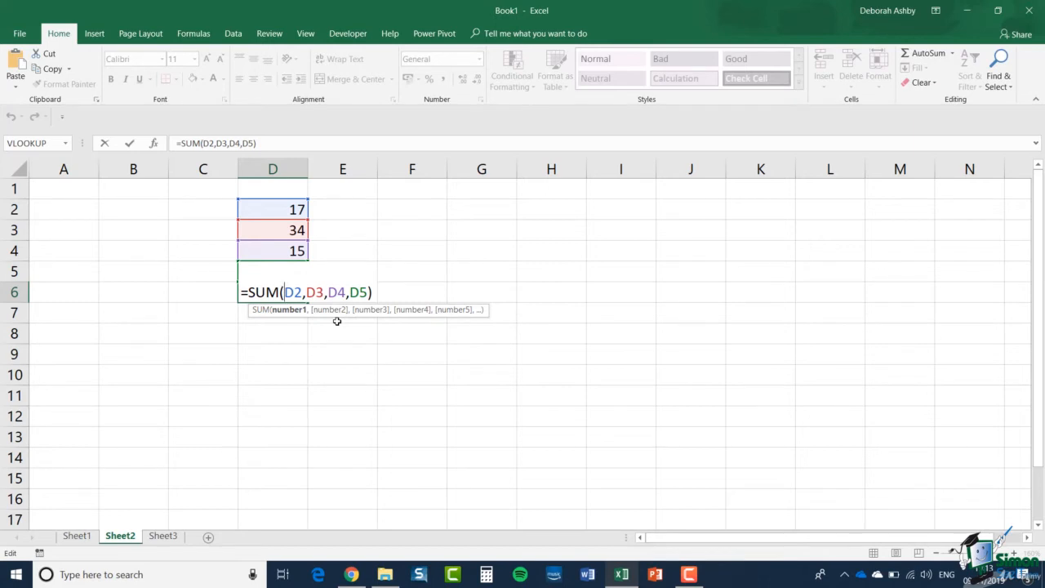
click(359, 334)
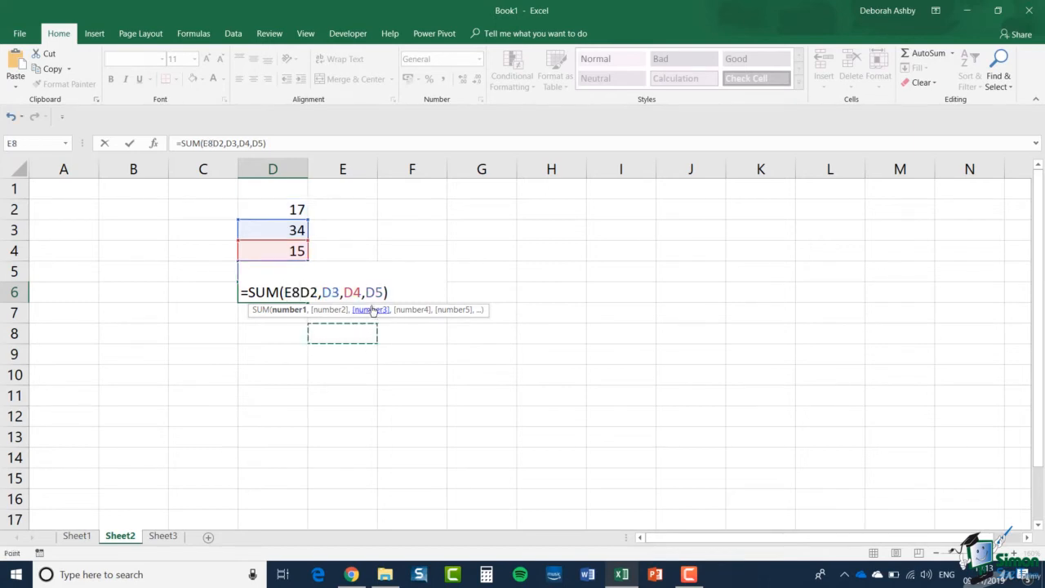
drag(394, 292, 222, 289)
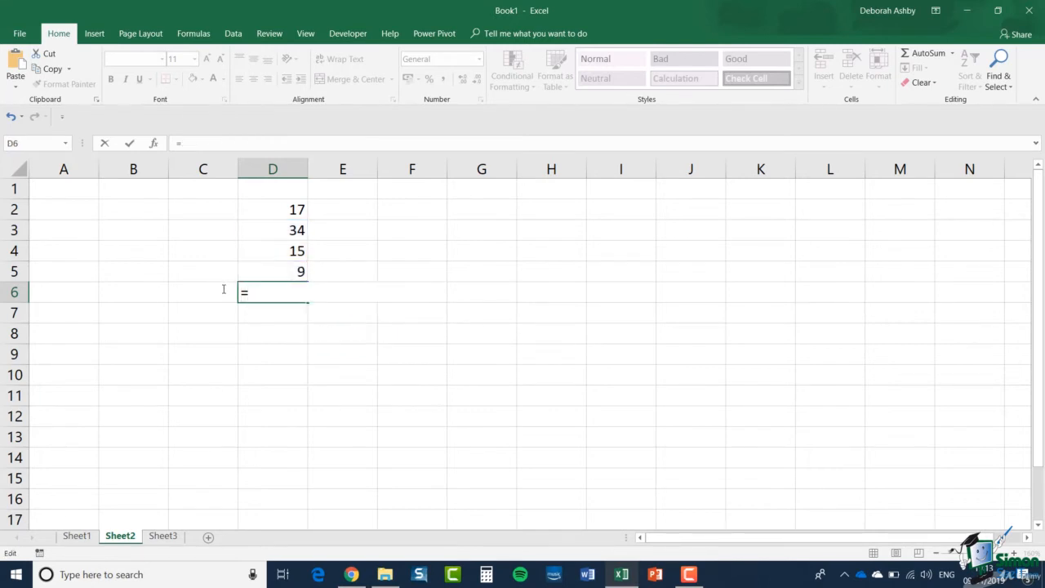
text(su)
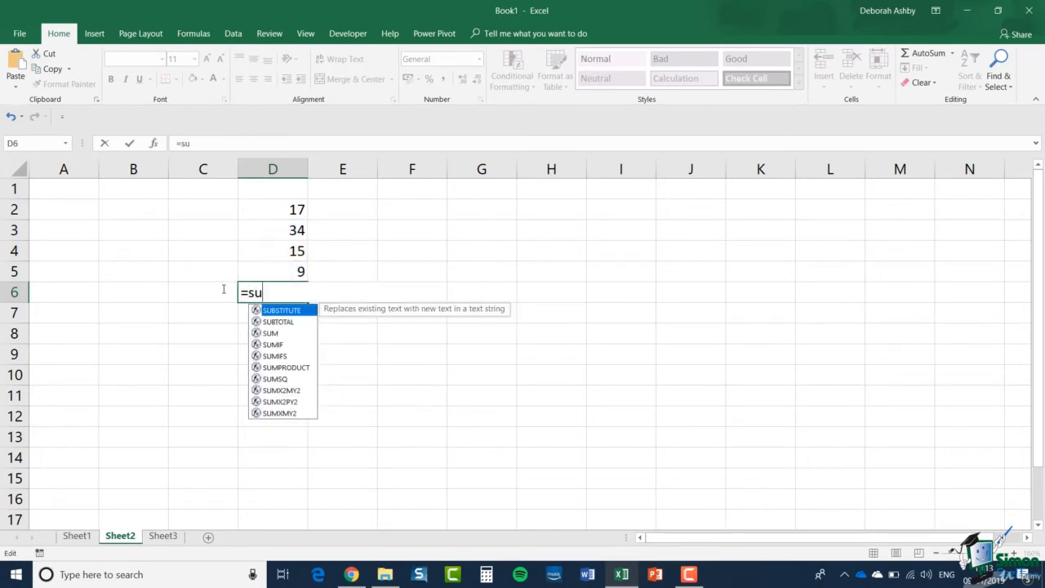
text(m()
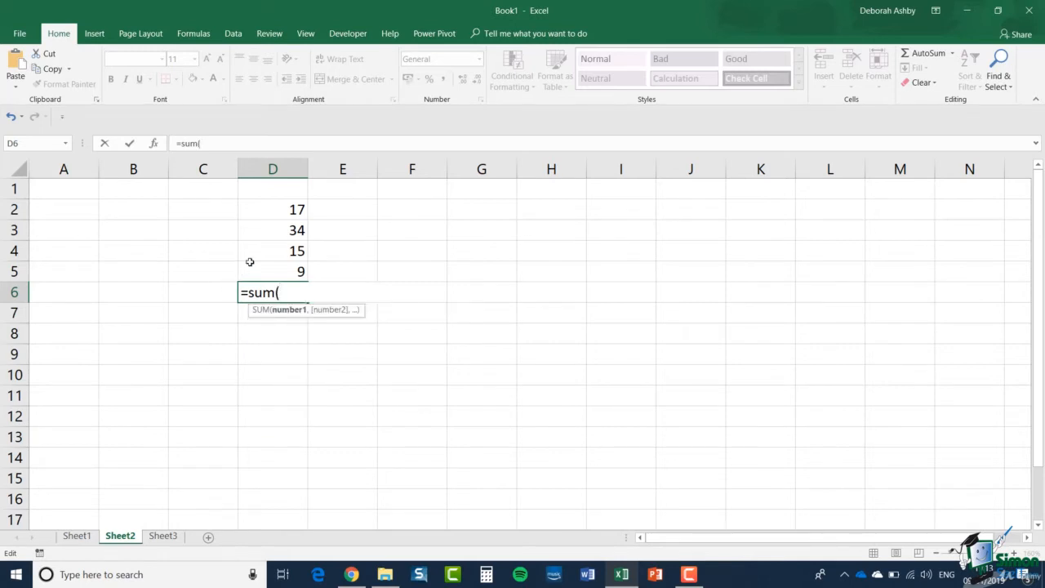
drag(264, 209, 266, 283)
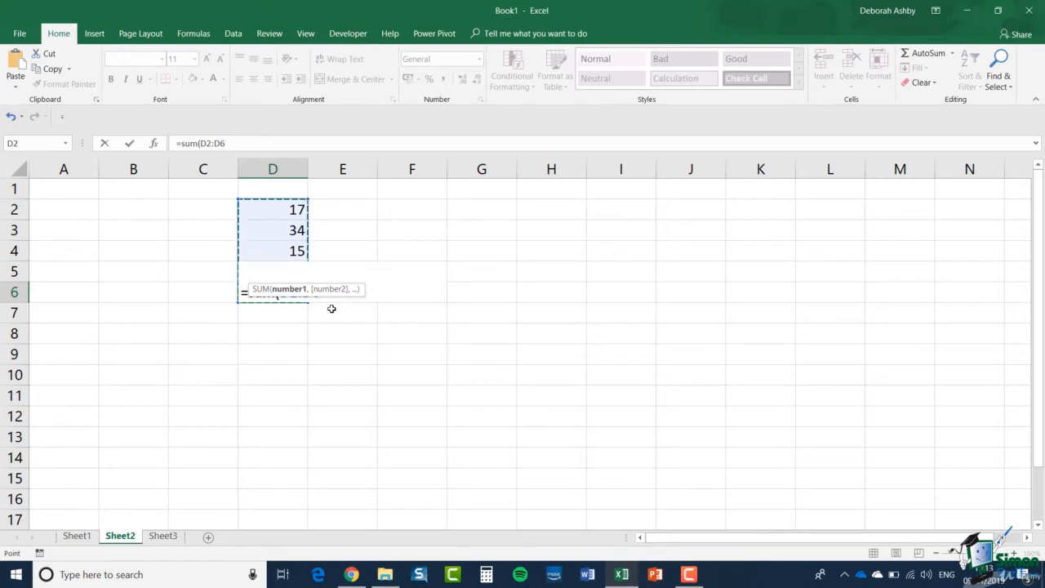
key(BackSpace)
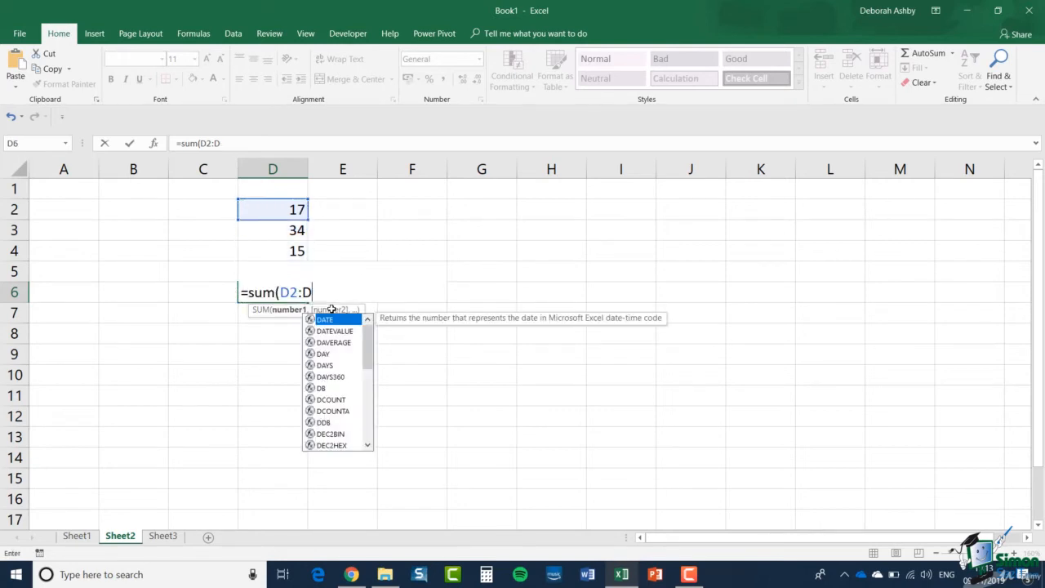
text(5))
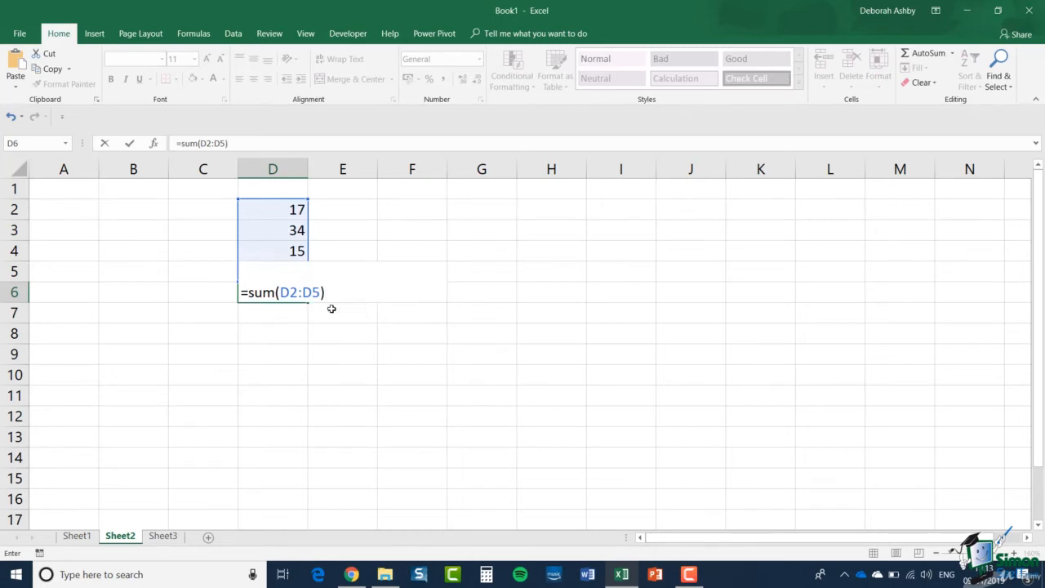
key(Return)
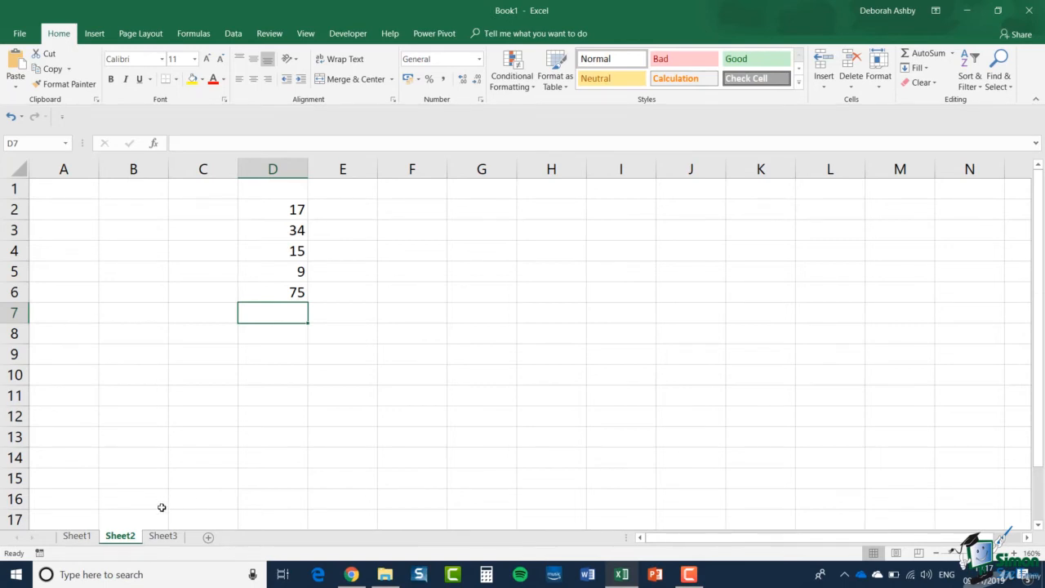
Step: Replace the range inside the SUM formula in Sheet2's D6 with cells E3:I3 from Sheet3
click(173, 541)
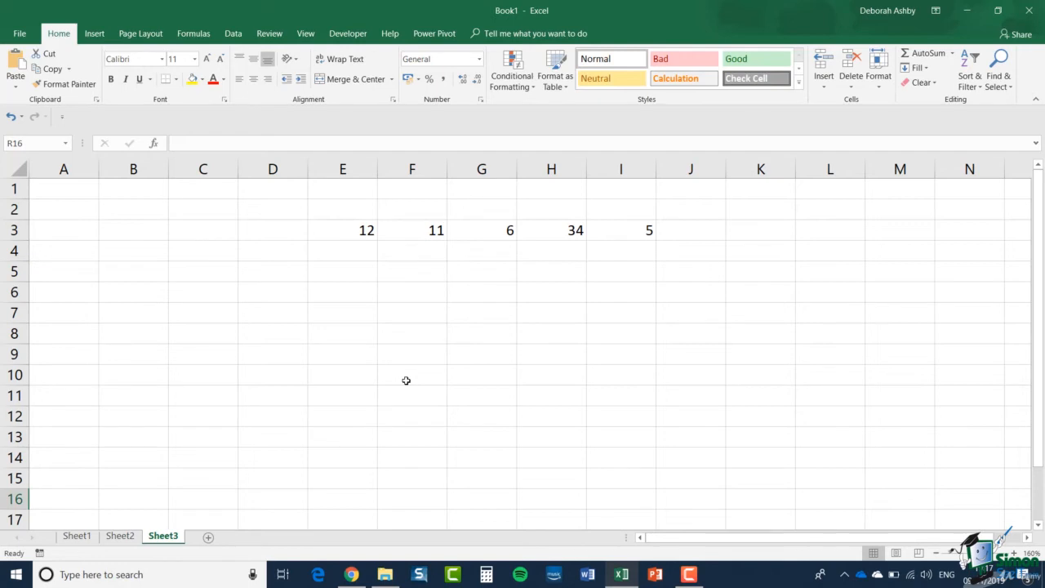
click(120, 536)
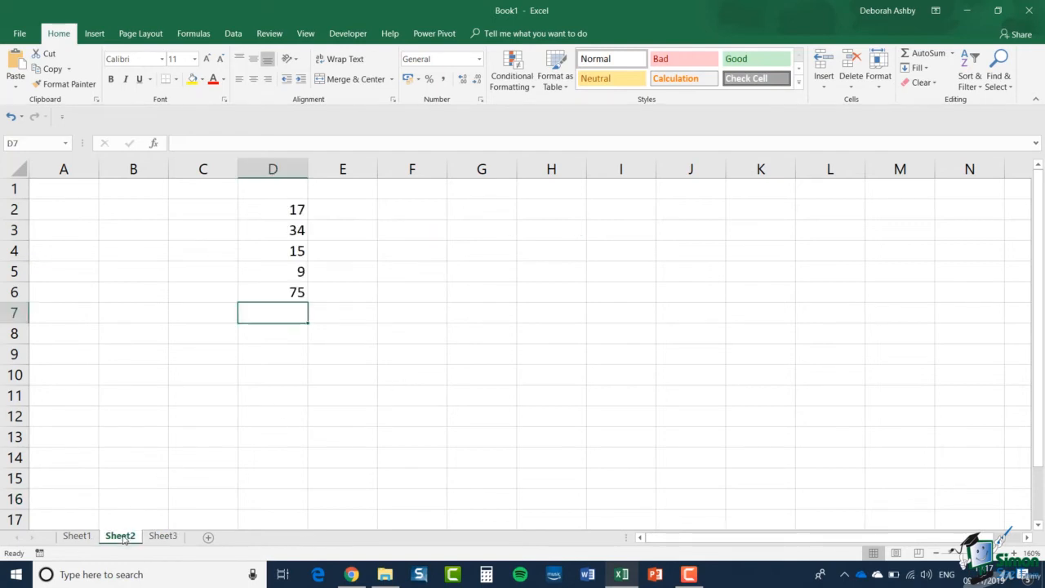
click(294, 293)
double_click(296, 292)
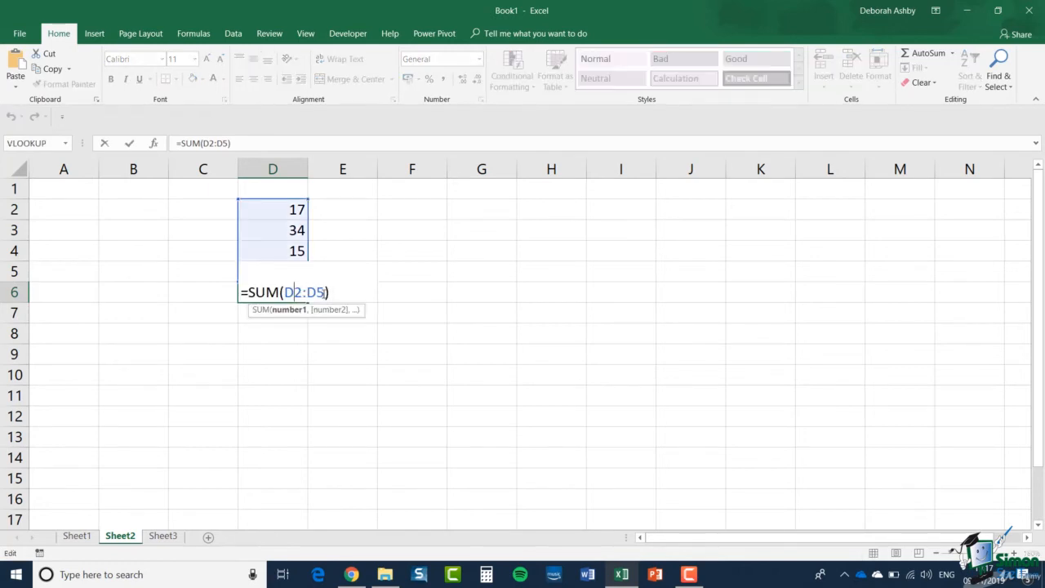
drag(325, 292, 283, 292)
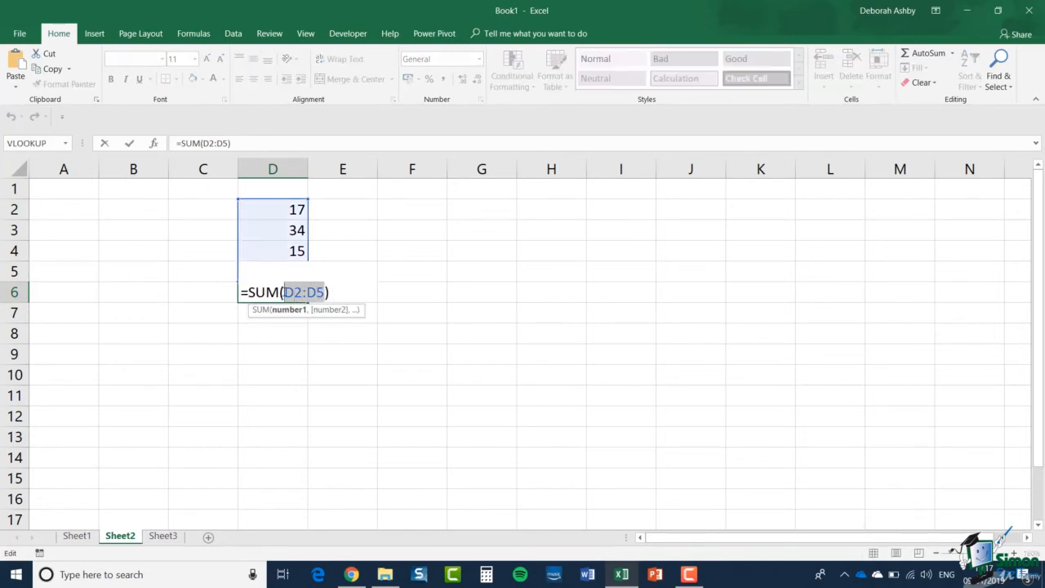
key(BackSpace)
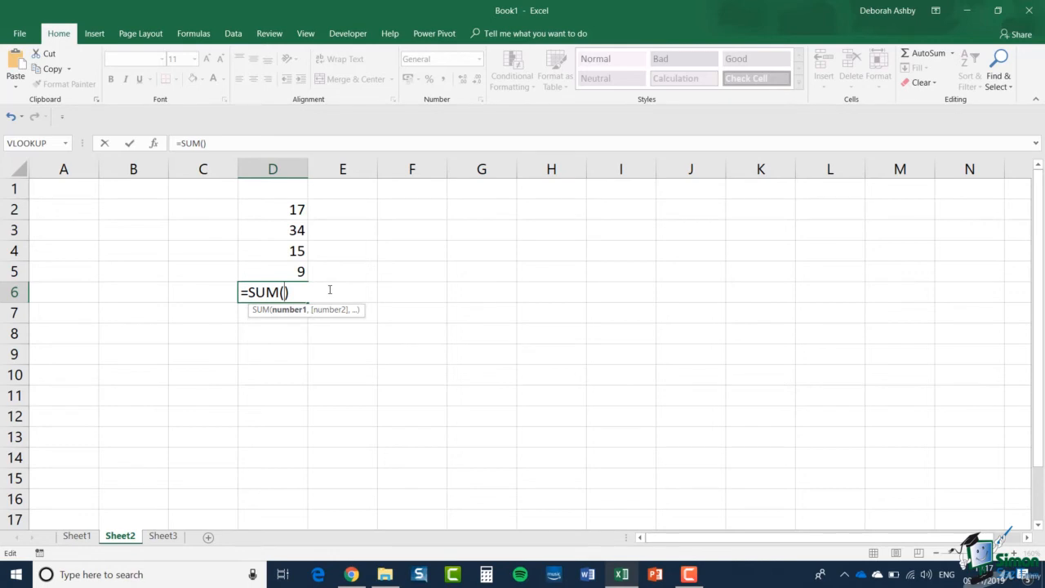
click(158, 536)
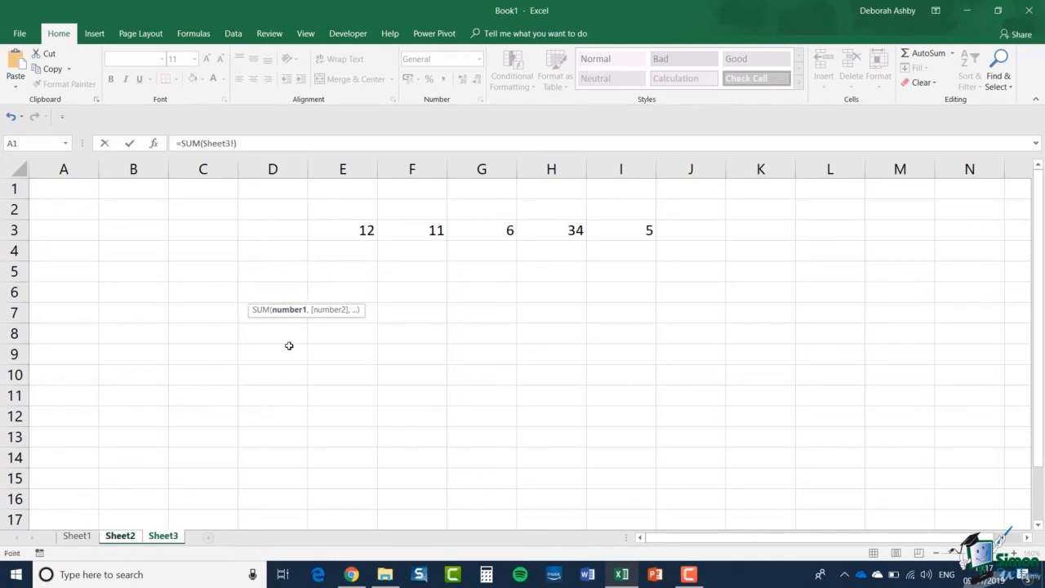
drag(344, 228, 619, 231)
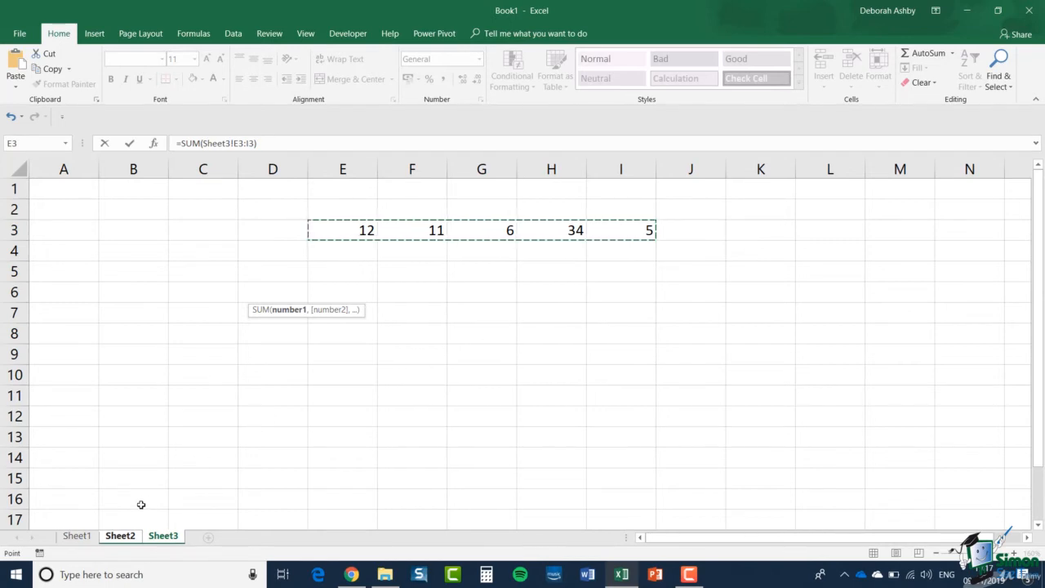
key(Return)
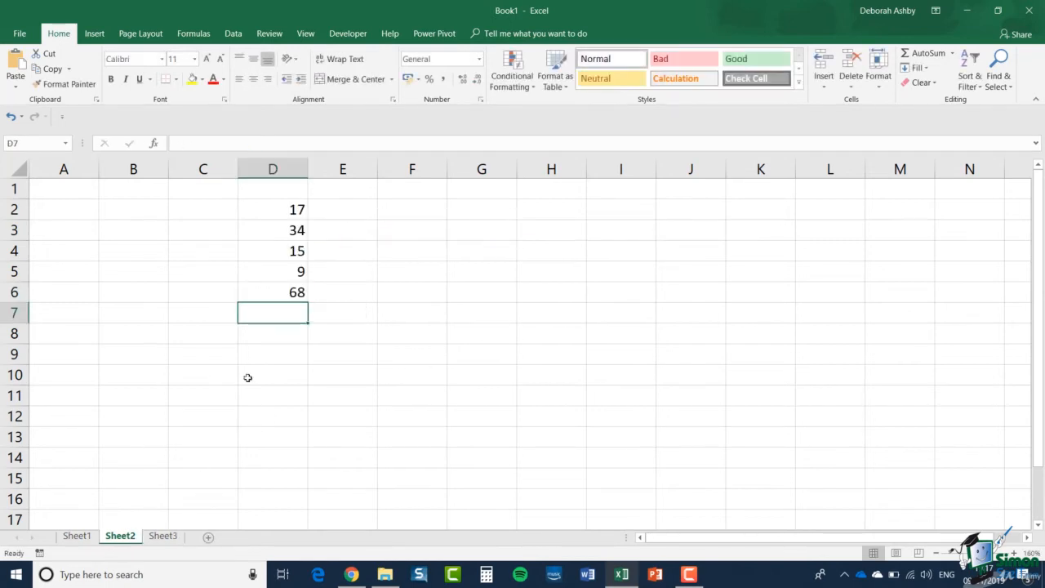
Step: Examine how the SUM formula in D6 refers to the range on the other sheet
click(263, 294)
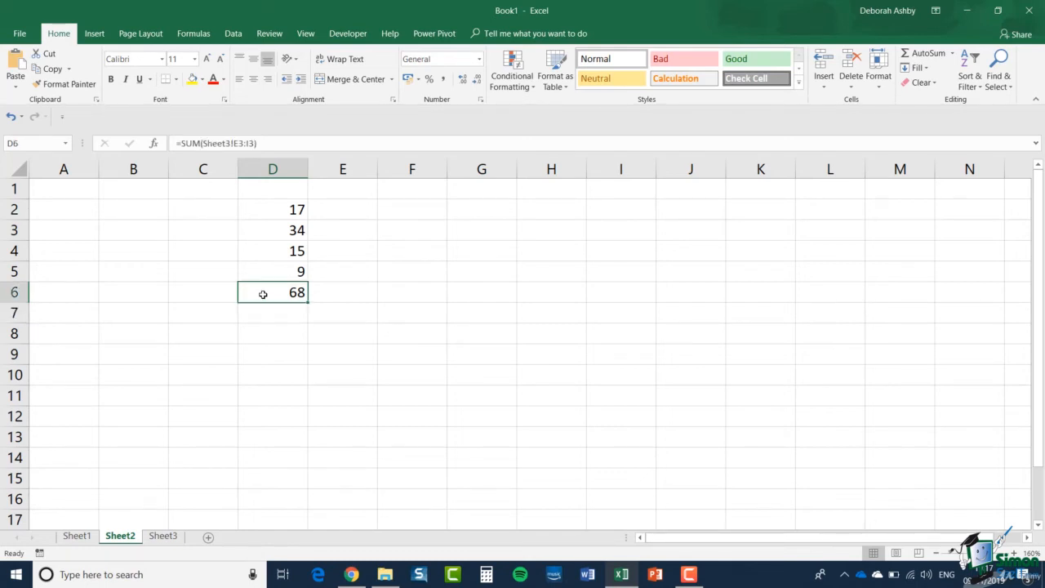
double_click(263, 294)
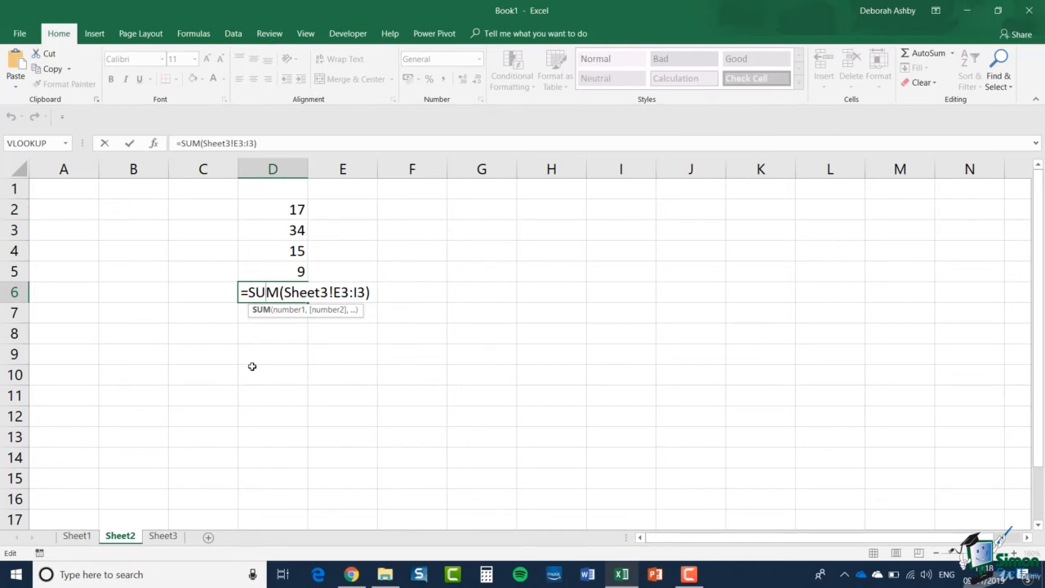
key(Return)
Step: Add the range D2:D5 as the first argument of the SUM formula in D6, making it =SUM(D2:D5,Sheet3!E3:I3)
click(278, 293)
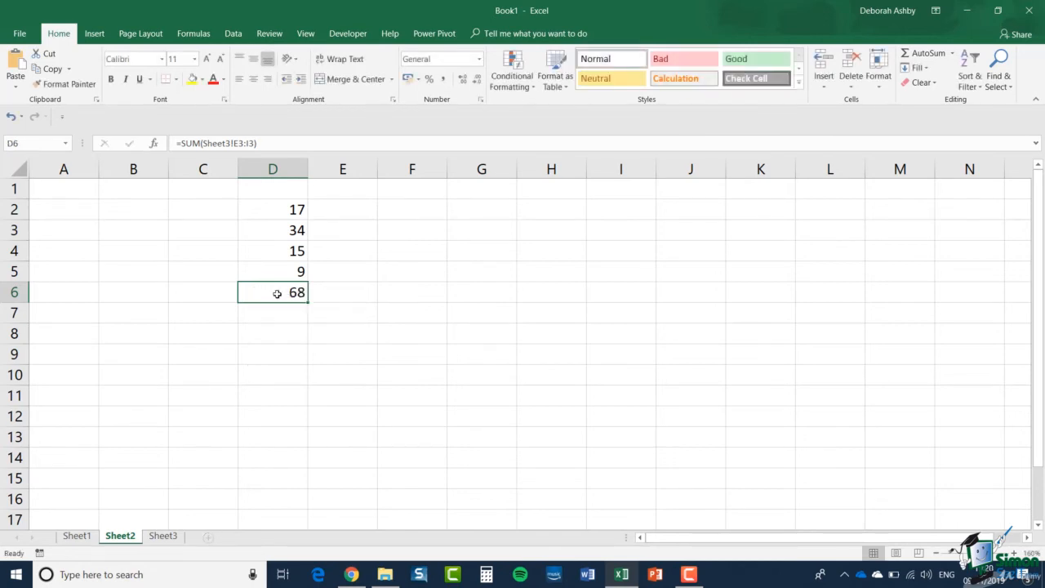
double_click(277, 293)
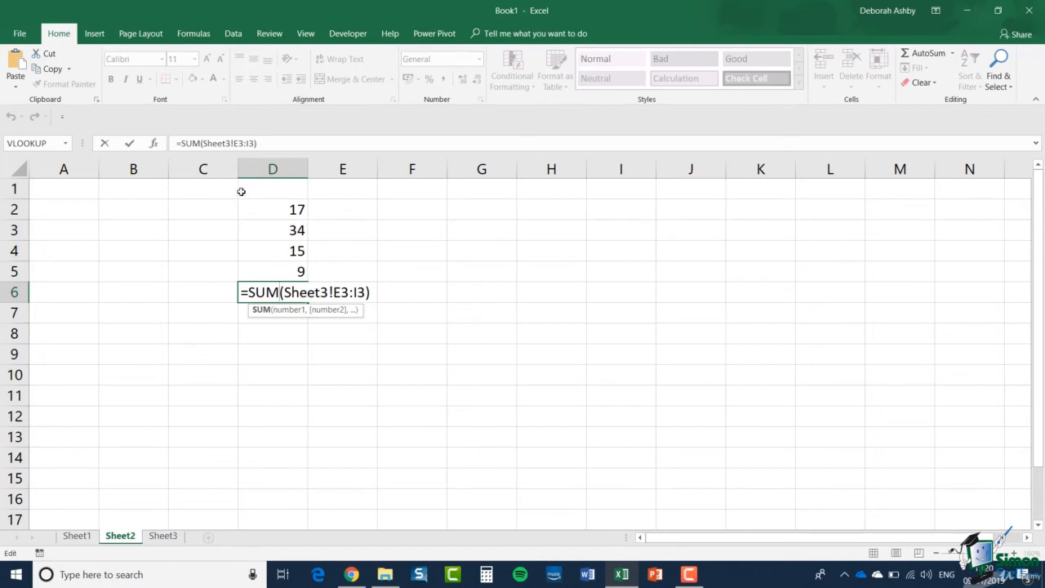
click(204, 142)
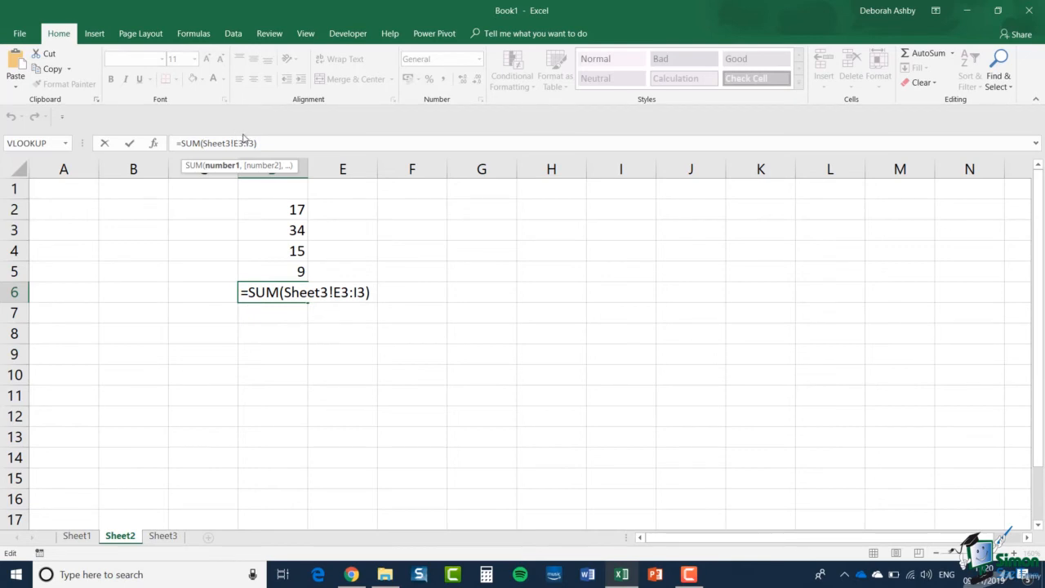
drag(267, 210, 270, 270)
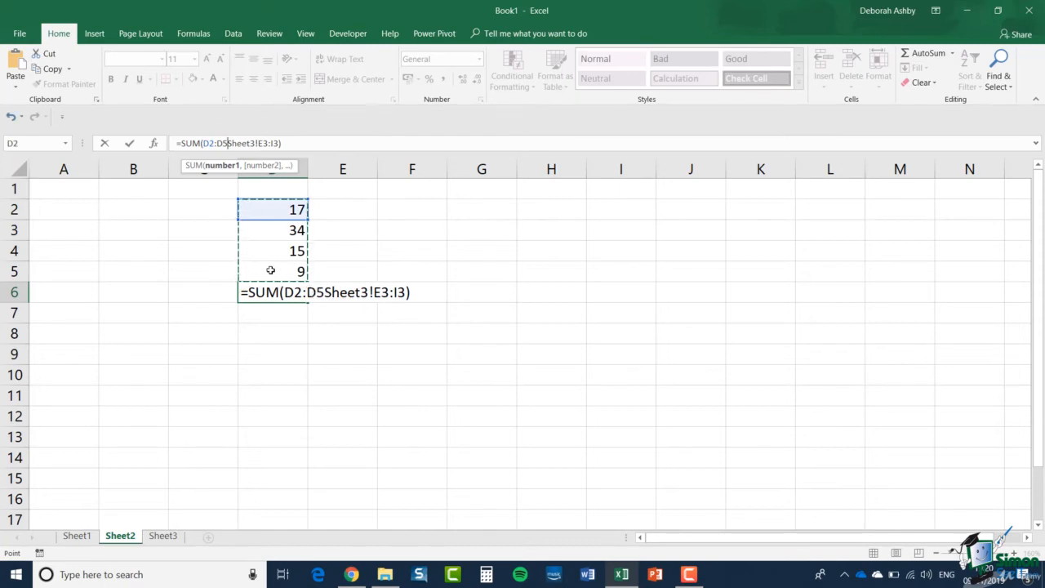
text(,)
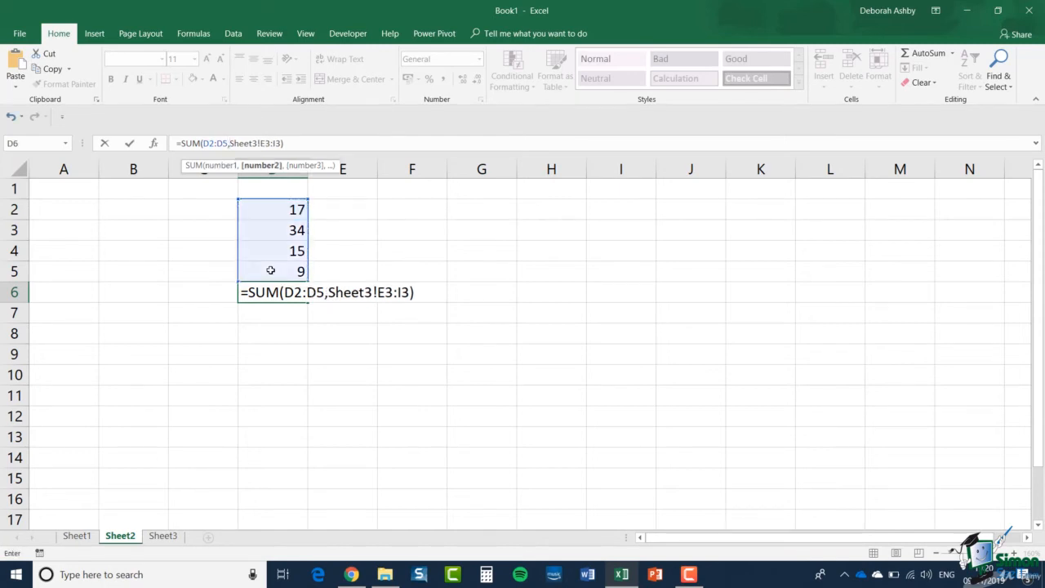
click(129, 147)
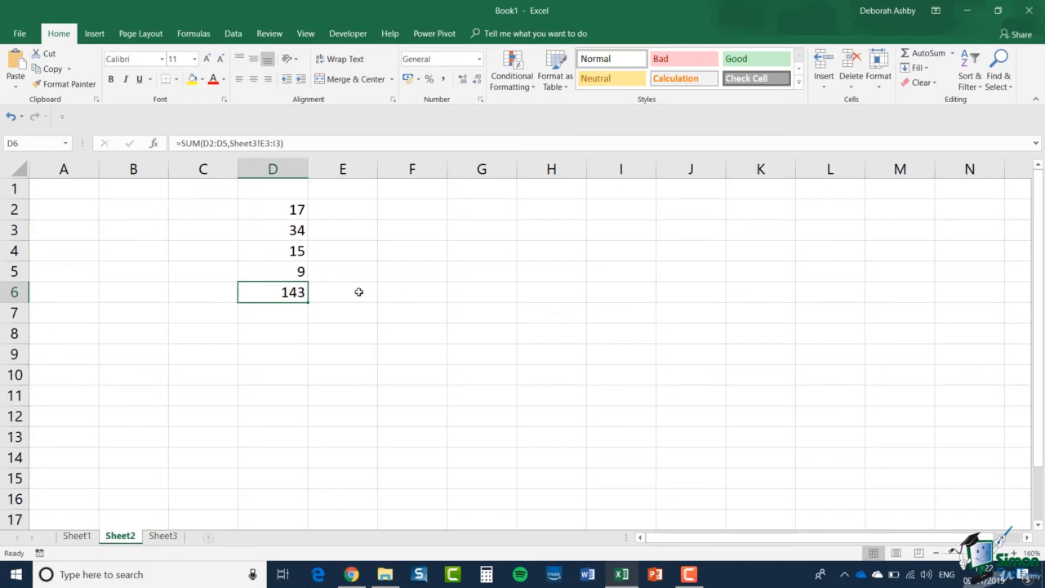
Step: Try inserting a space between SUM and its opening bracket in the D6 formula
double_click(274, 291)
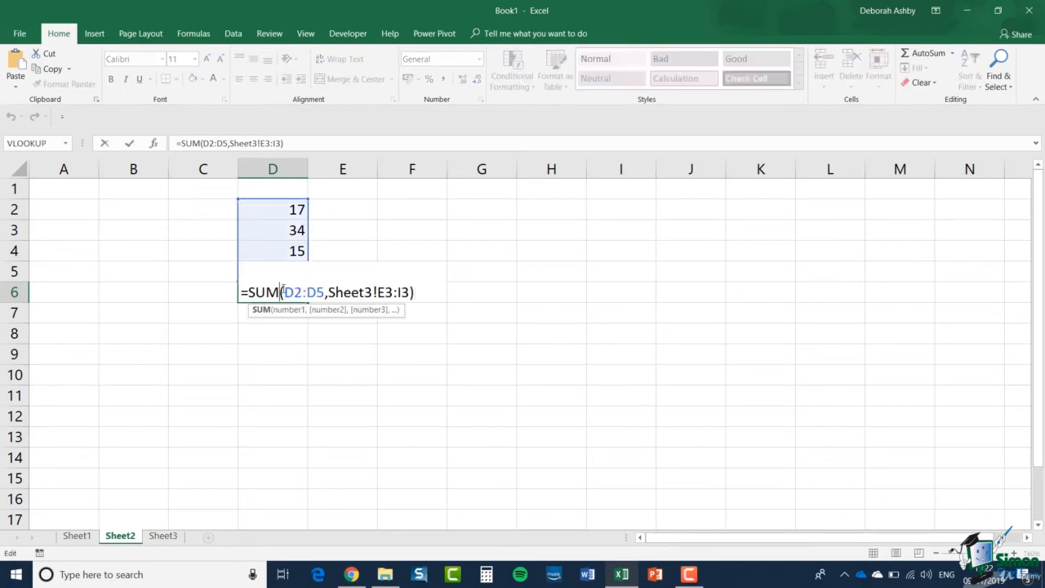
click(281, 287)
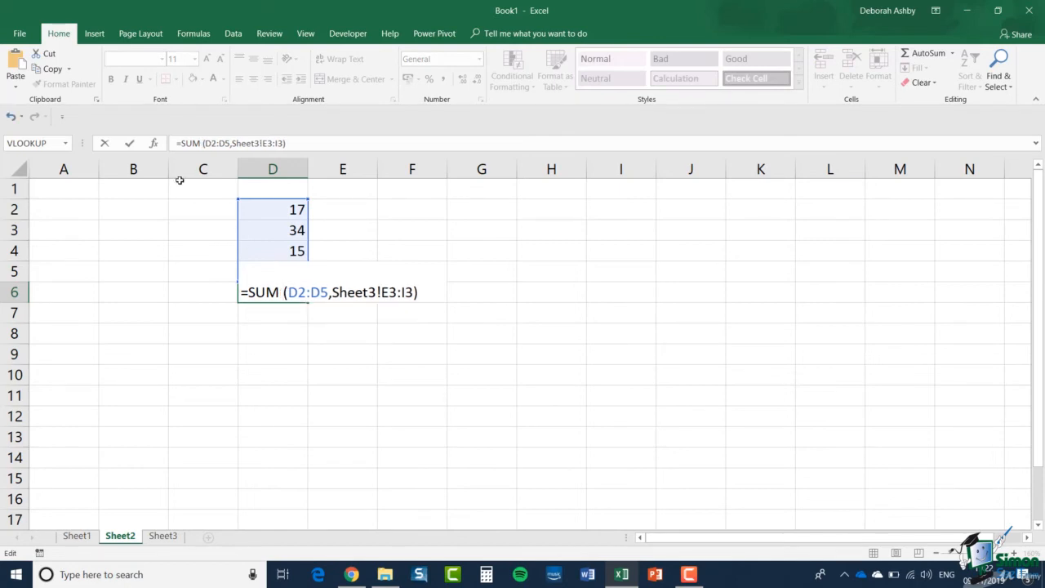
click(130, 145)
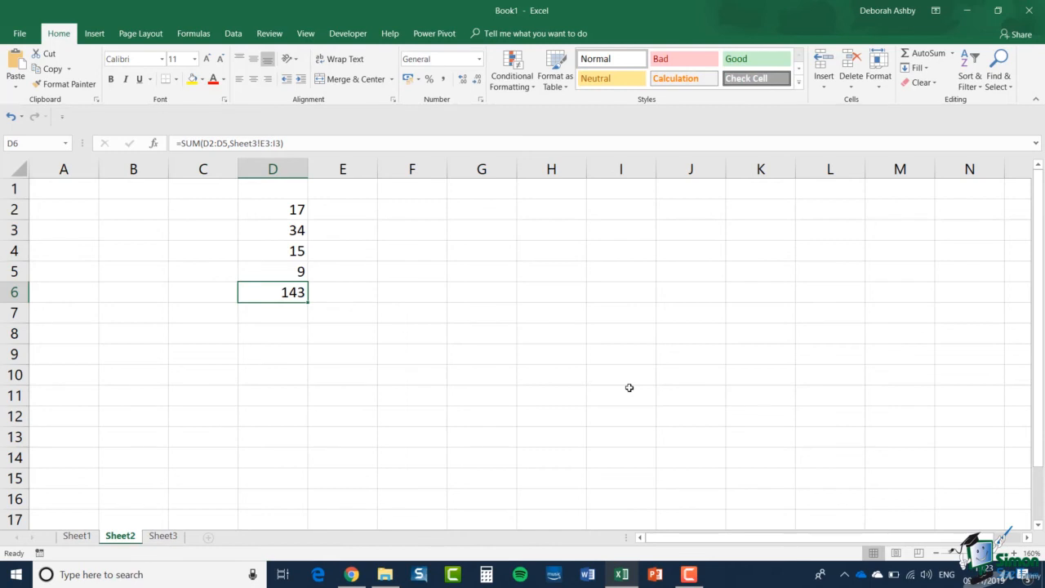
Step: Enter =PI without brackets in cell F7 and open the error options for that cell
click(405, 318)
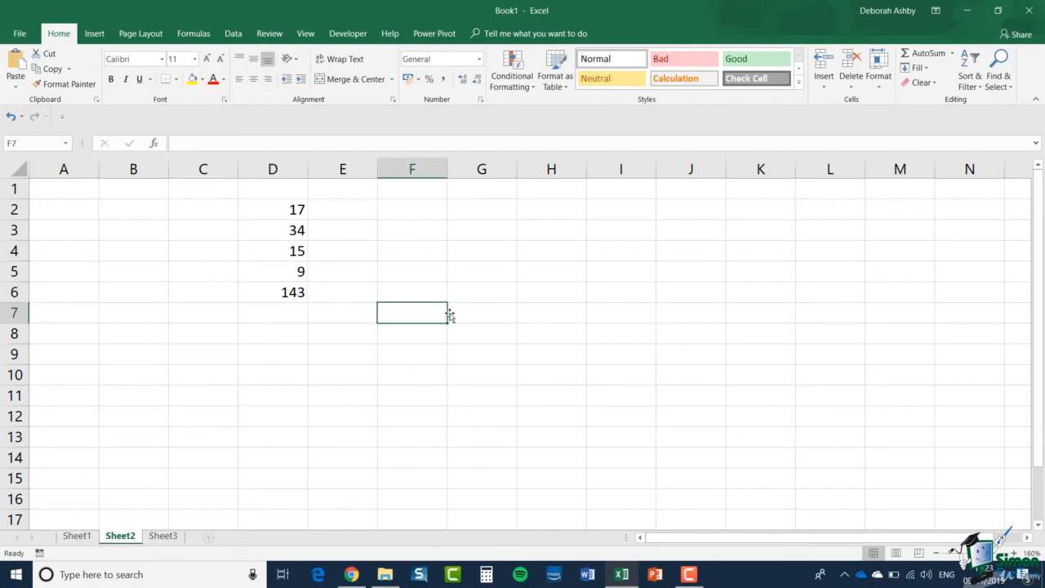
text(=)
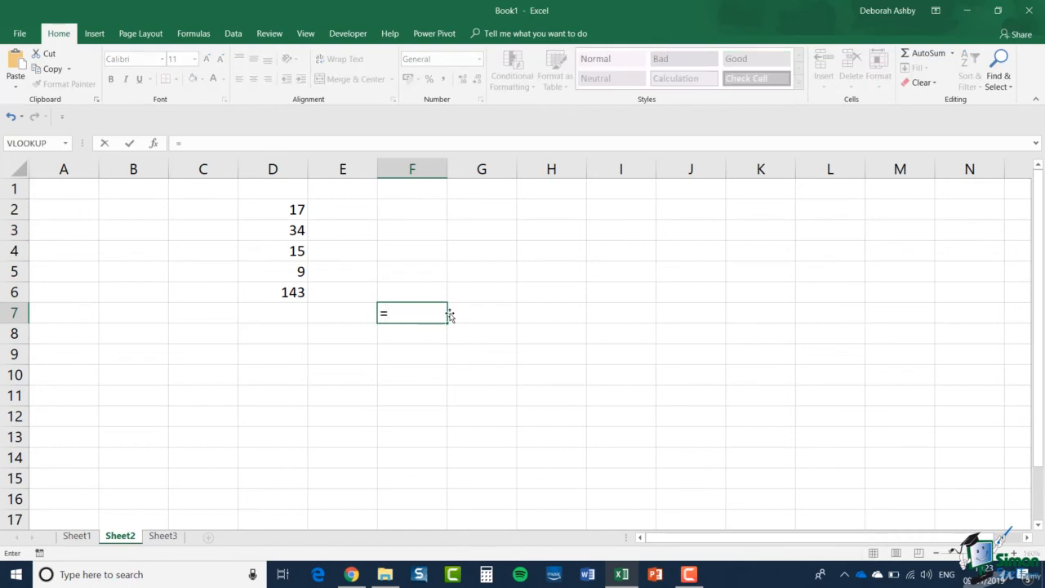
text(P)
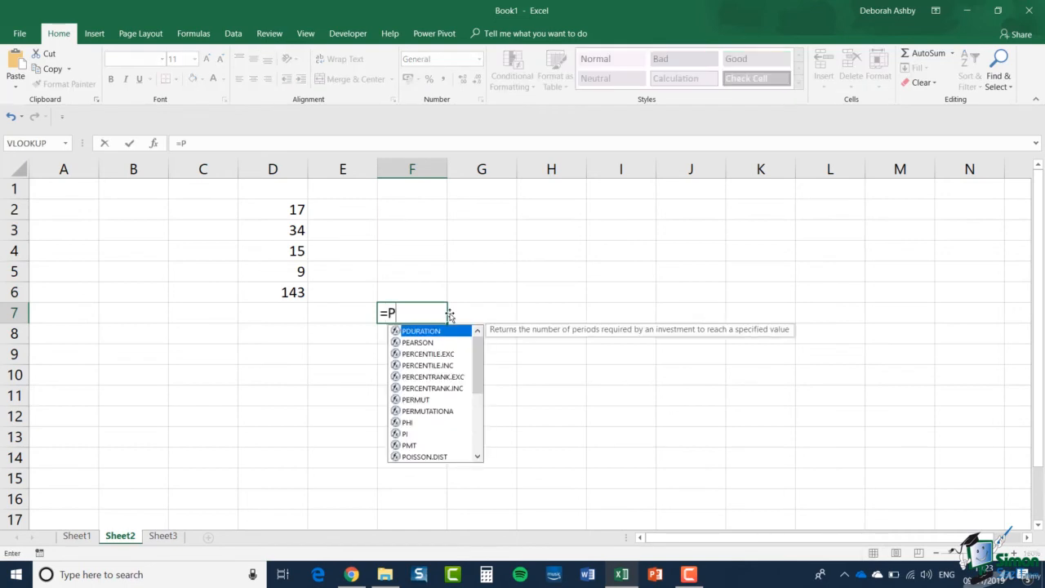
text(I)
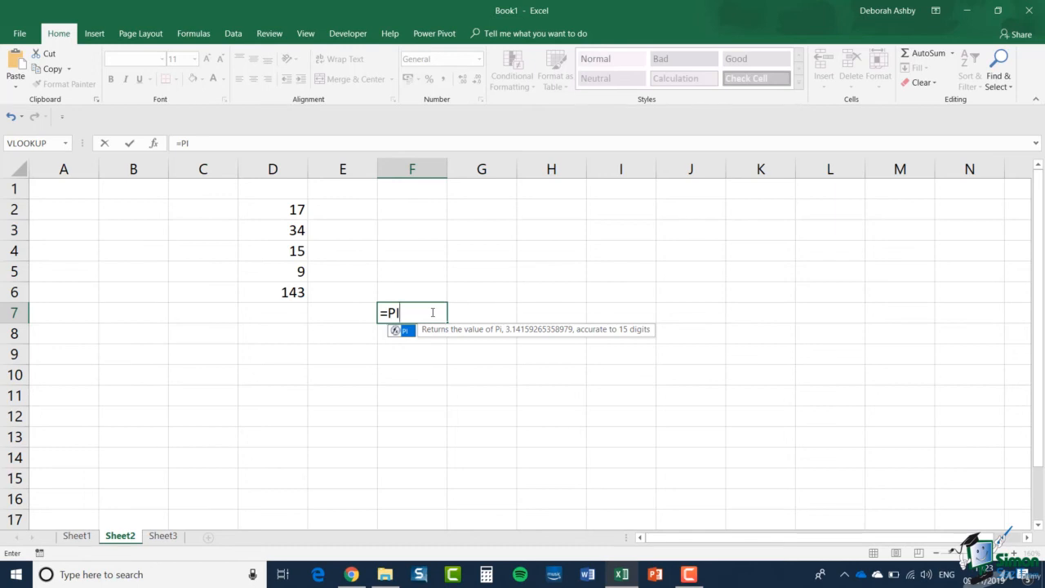
click(129, 144)
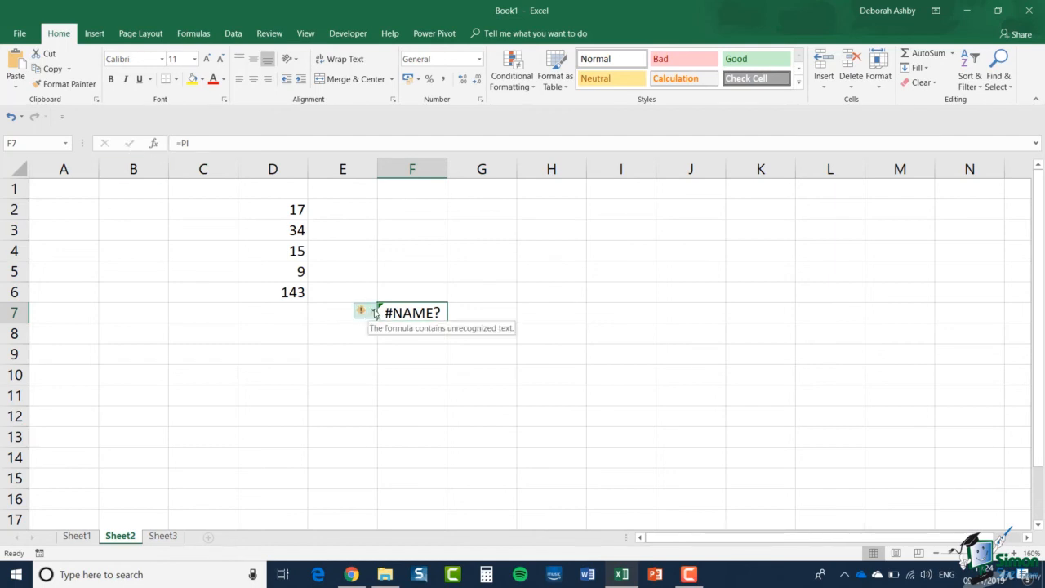
click(375, 314)
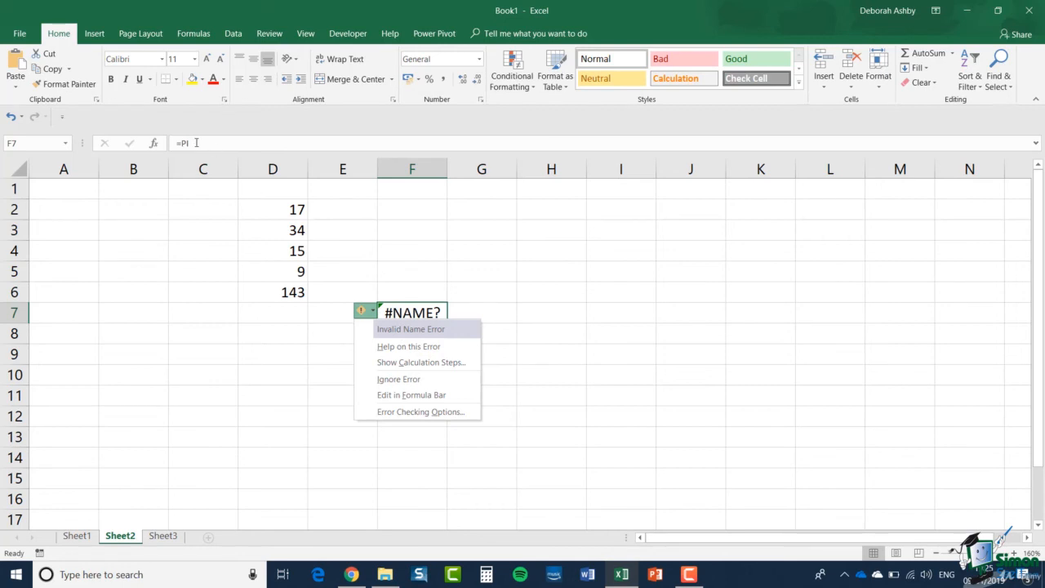
Step: Add empty brackets to the formula in F7 so it reads =PI()
click(196, 143)
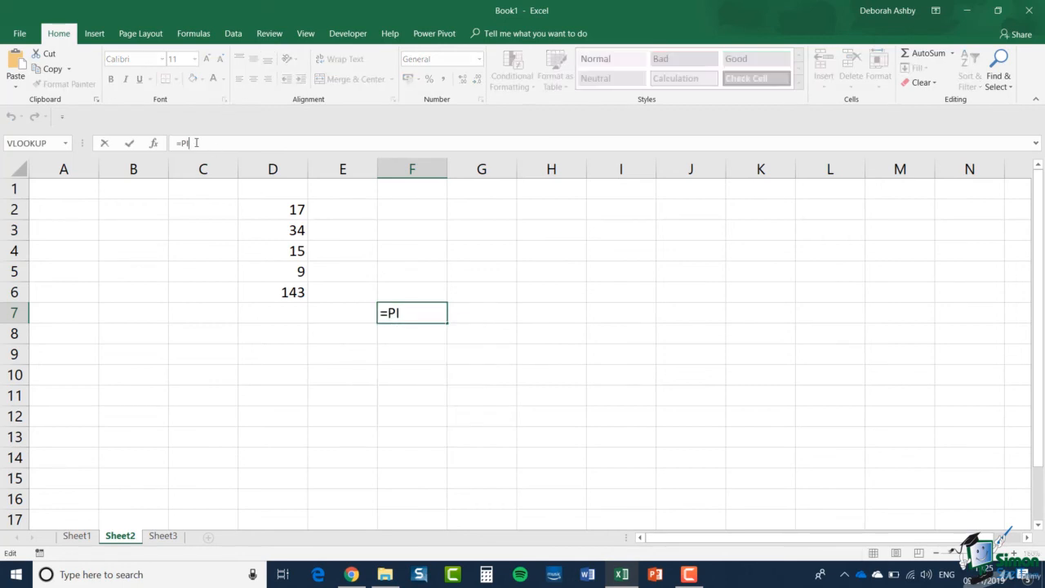
text(())
click(128, 145)
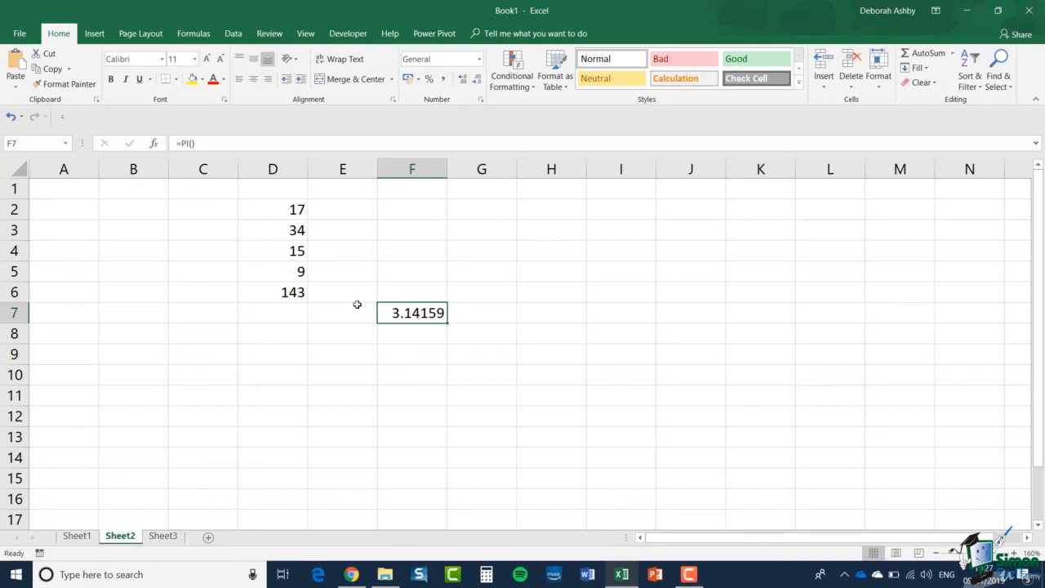
Step: Add PI() as the third argument of the SUM formula in D6, making it =SUM(D2:D5,Sheet3!E3:I3,PI())
click(288, 295)
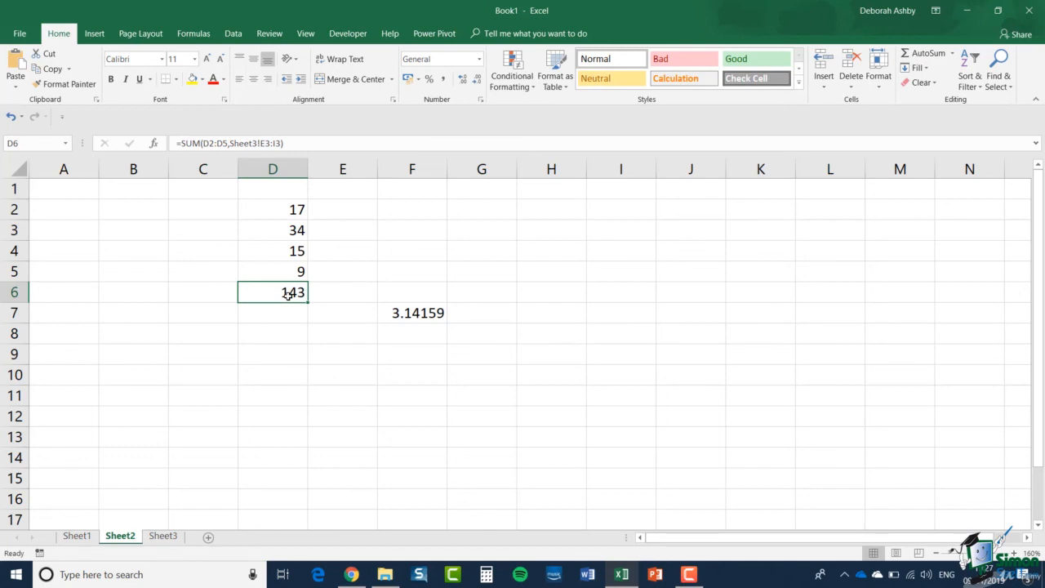
click(281, 143)
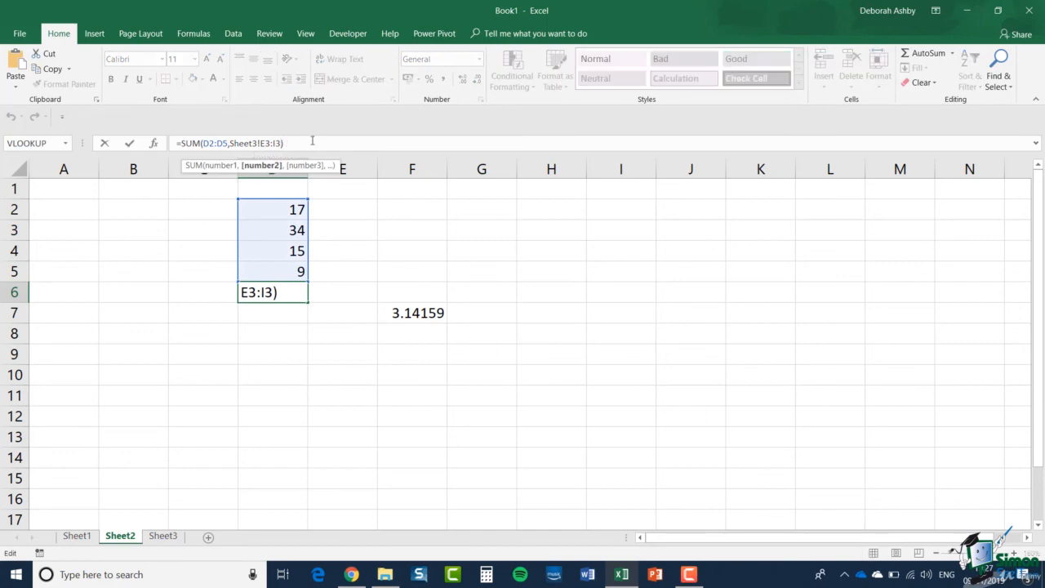
text(,)
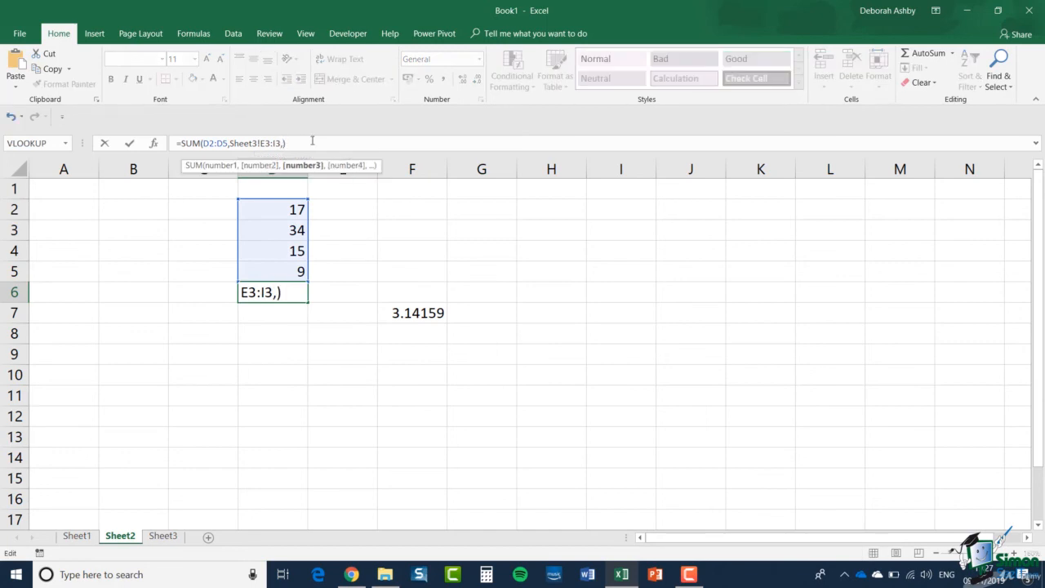
text(PI)
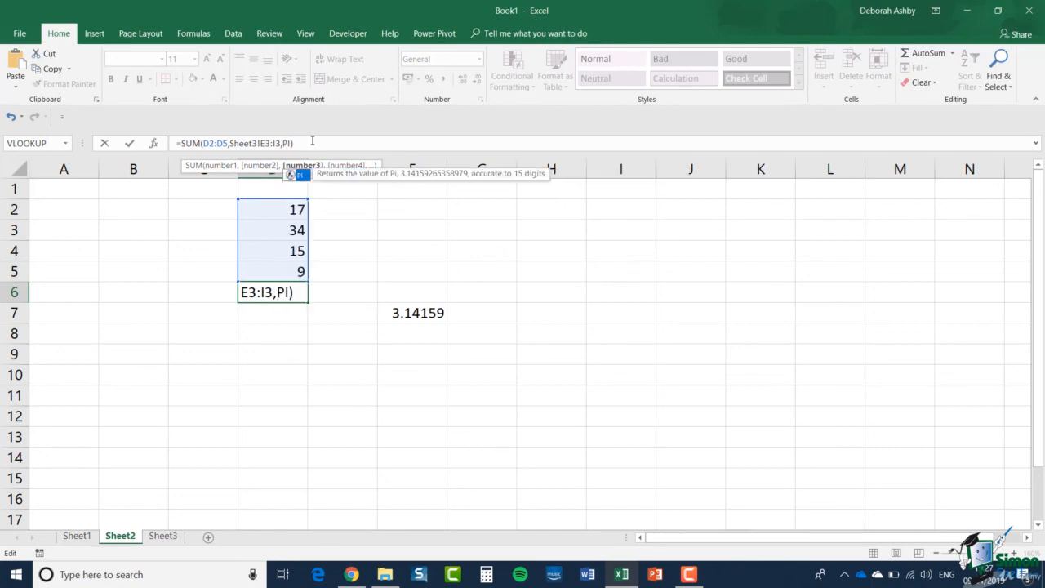
text(()
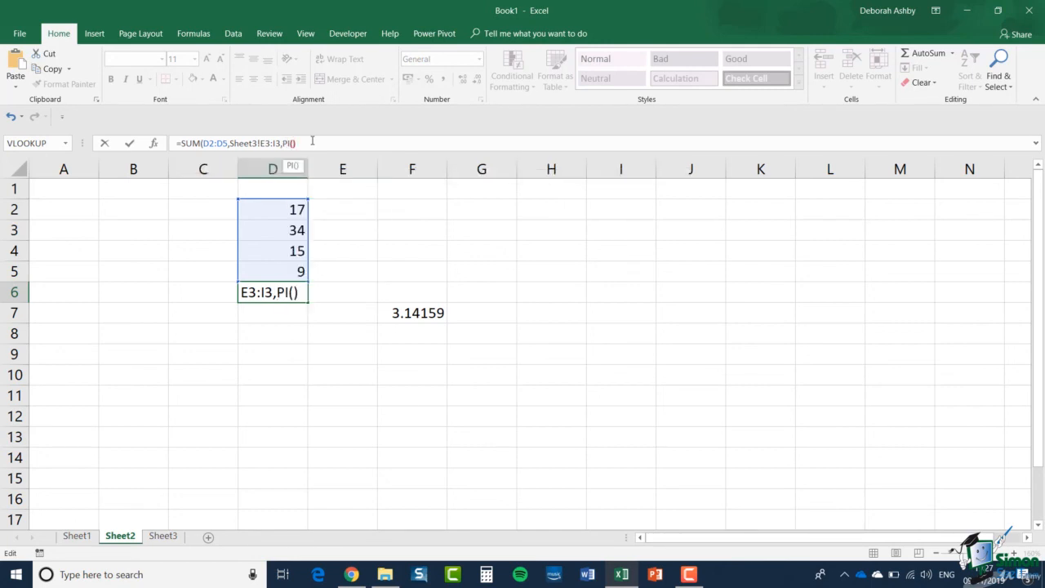
text())
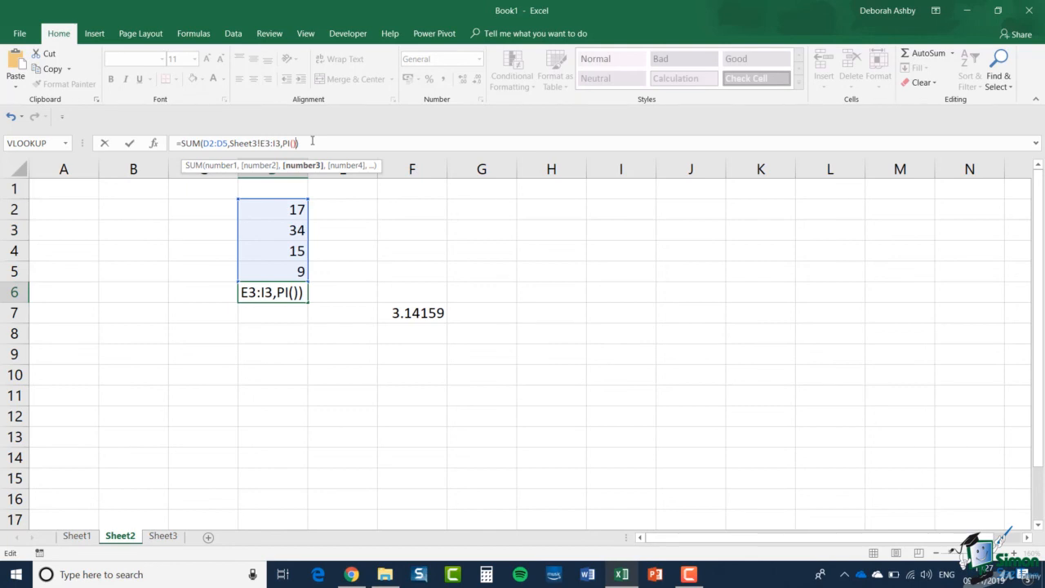
key(Return)
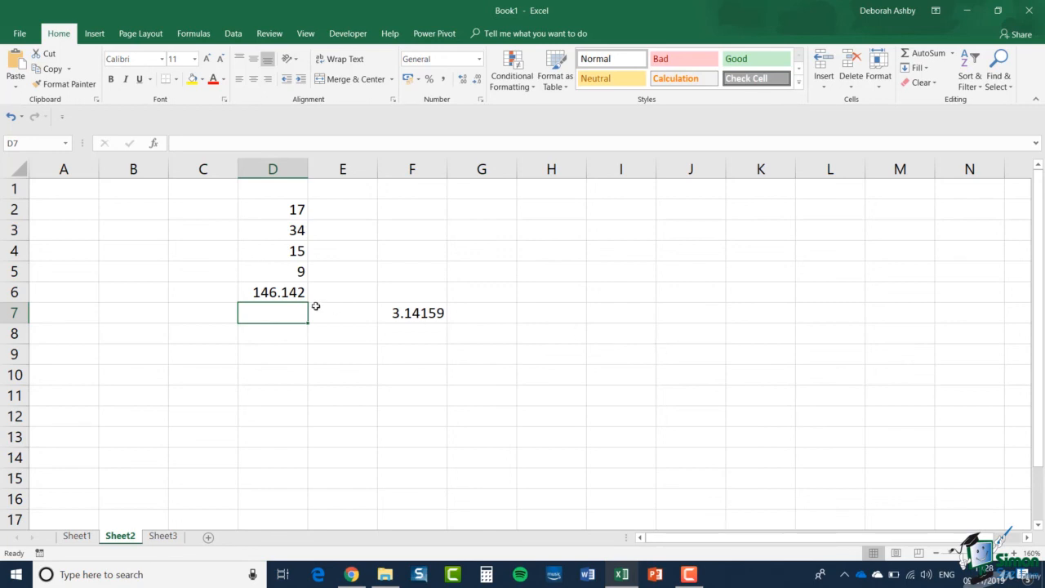
Step: Replace all arguments of the SUM formula in D6 with separate cell references, making it =SUM(D2,D3,D4)
click(291, 294)
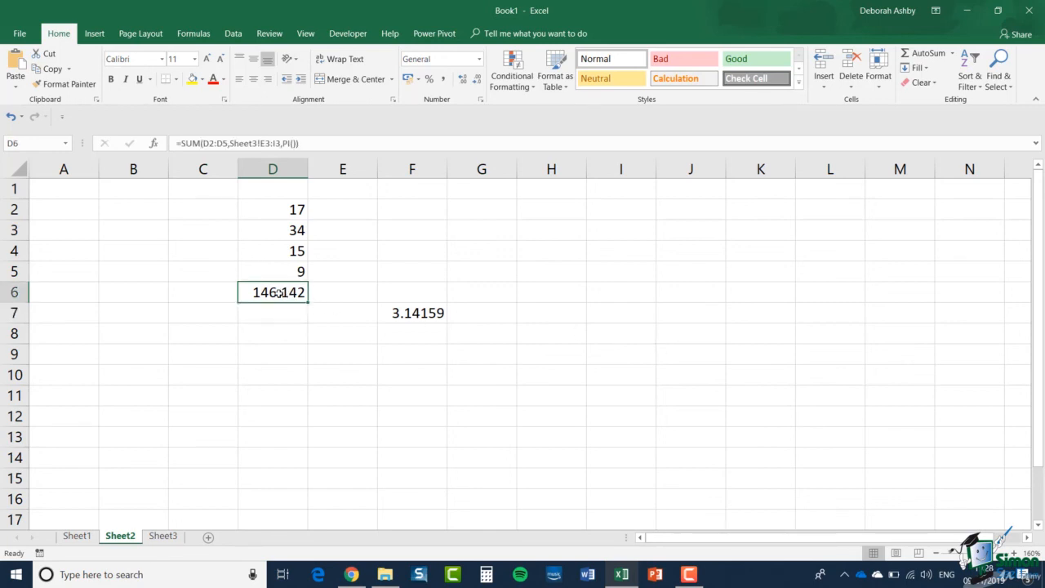
double_click(278, 293)
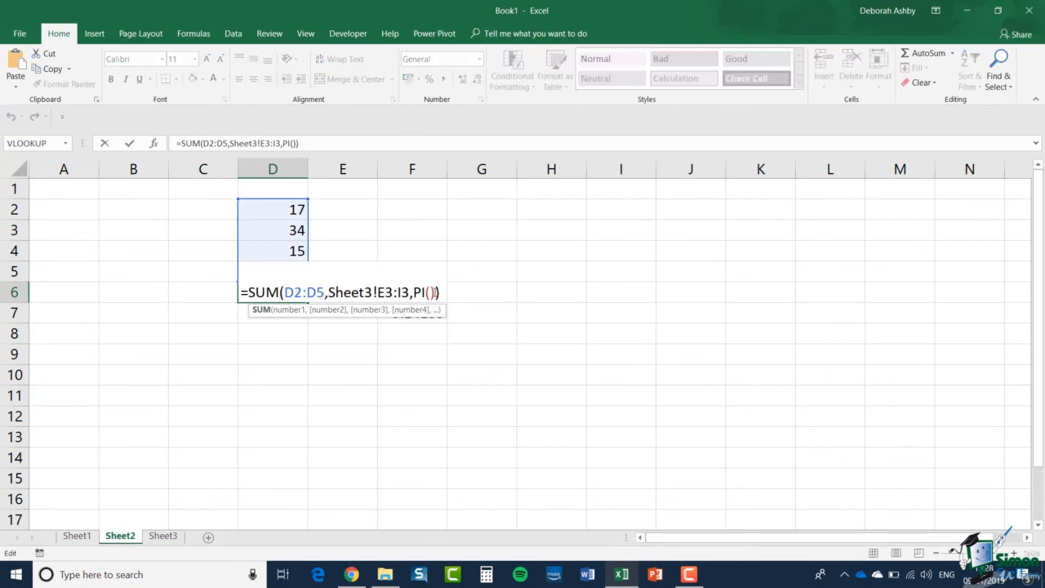
drag(440, 293, 285, 292)
key(BackSpace)
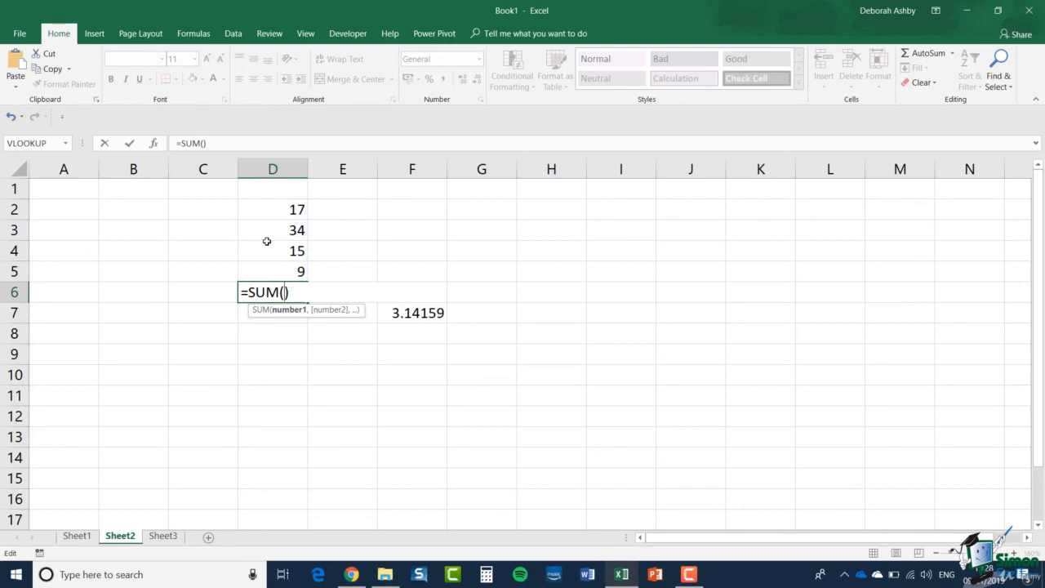
text(D2)
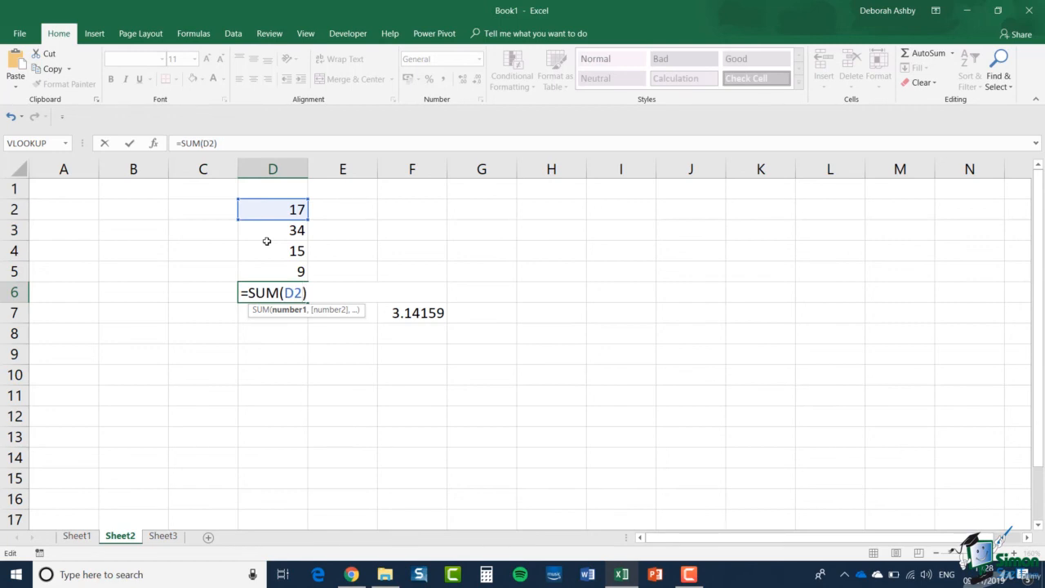
text(,)
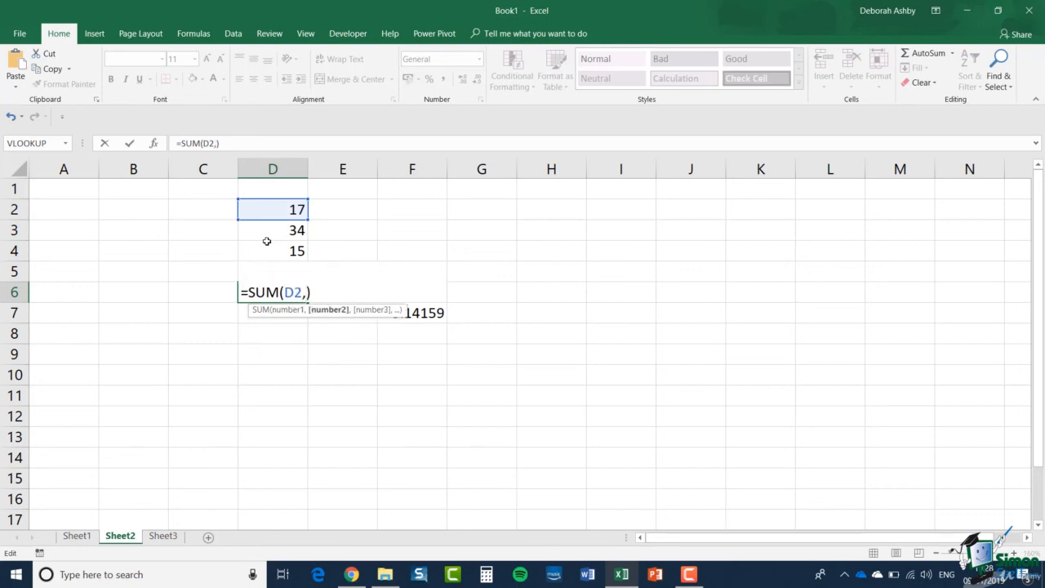
text(D3)
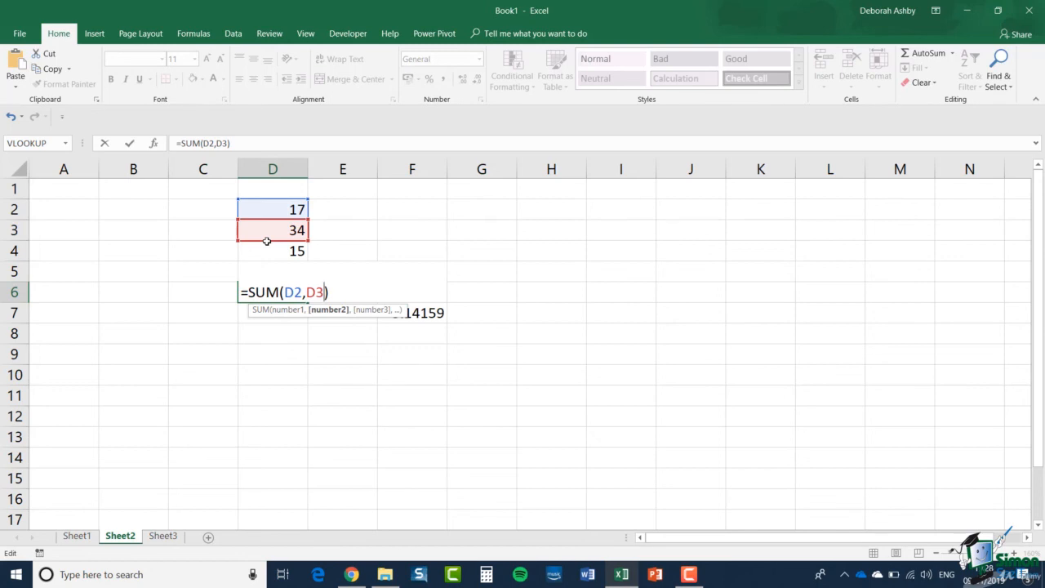
text(,D)
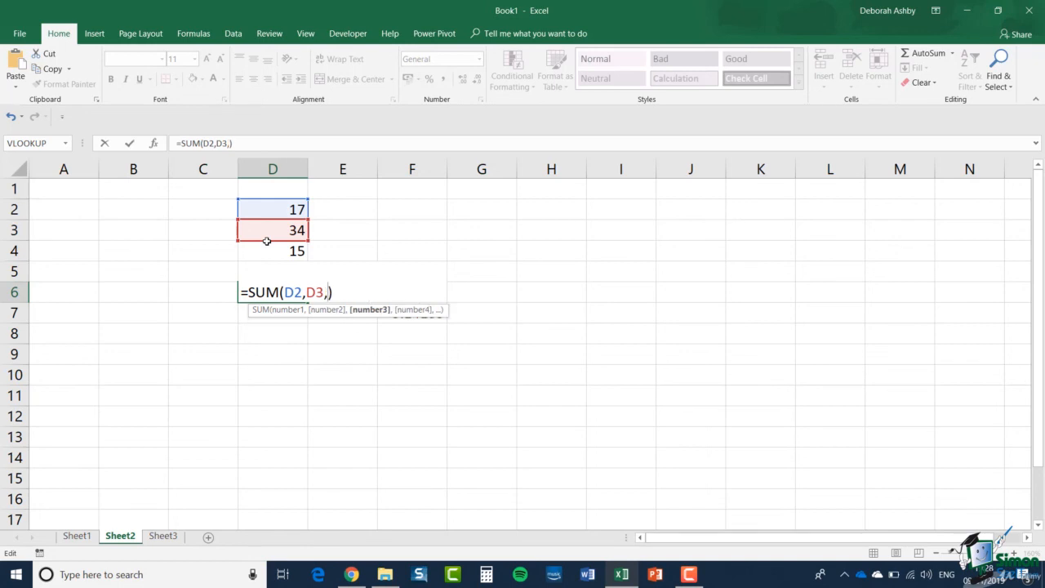
text(4)
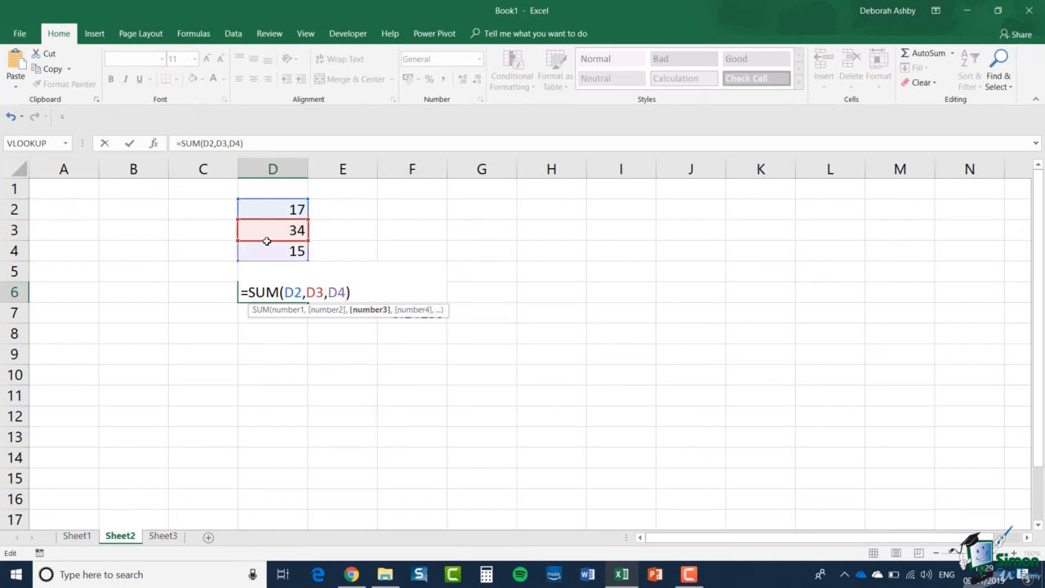
key(Return)
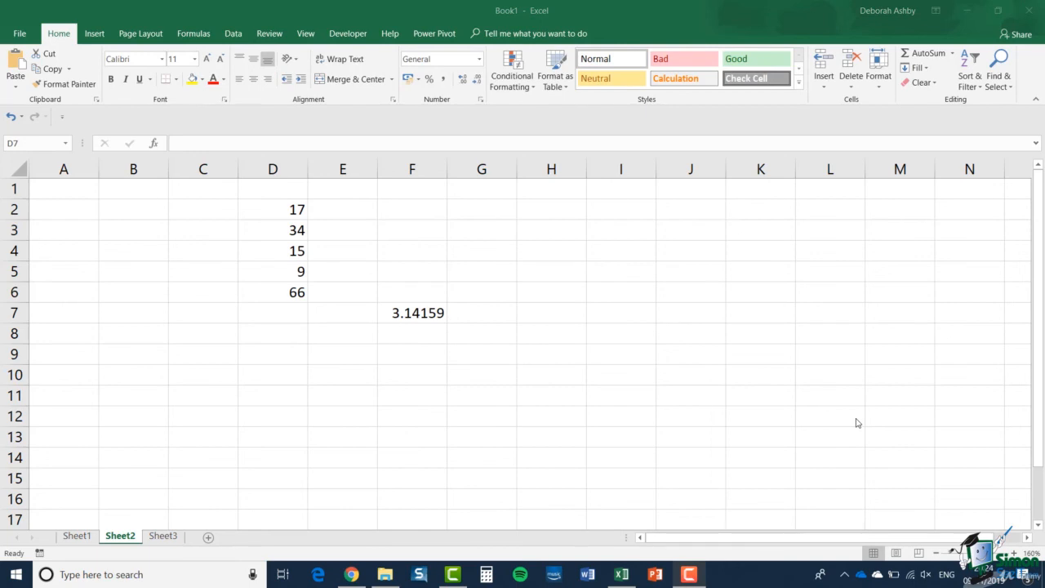